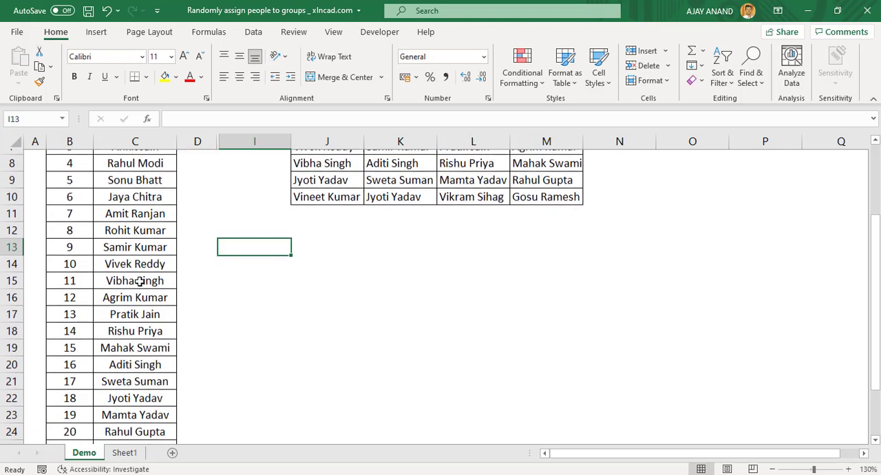
Step: Set the Size of Team in cell D2 of the Demo sheet to 4
scroll(129, 315, up, 5)
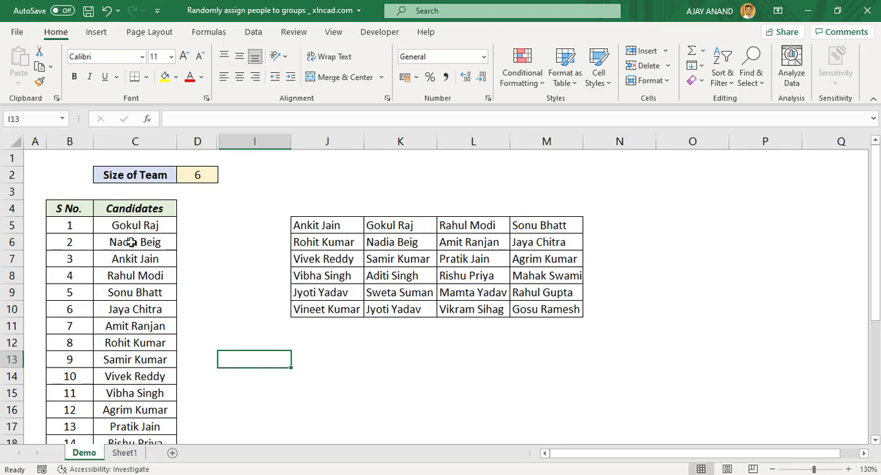
scroll(131, 255, down, 5)
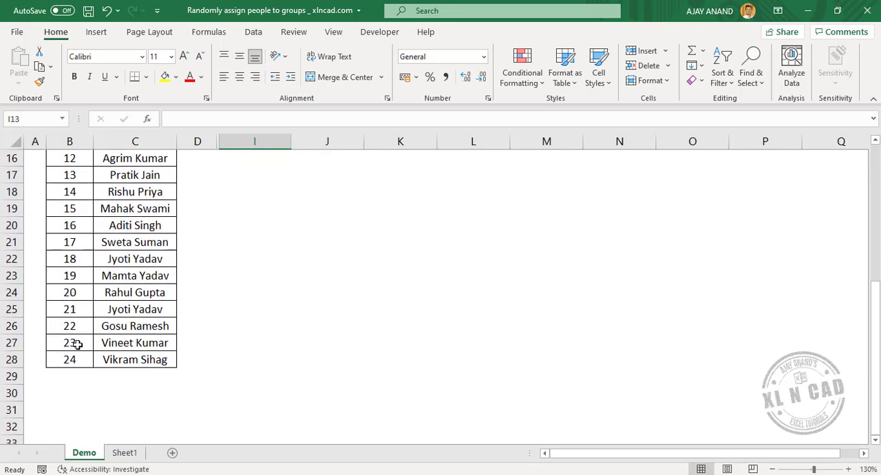
scroll(140, 347, up, 5)
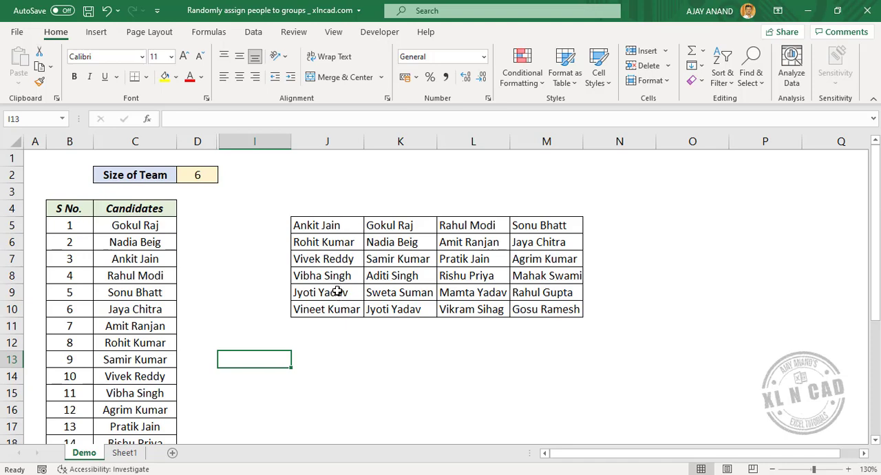
click(188, 176)
text(4)
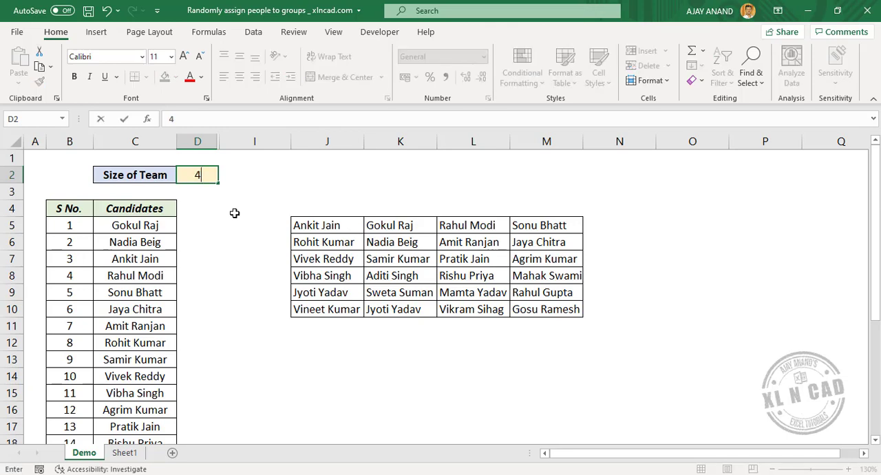
key(Return)
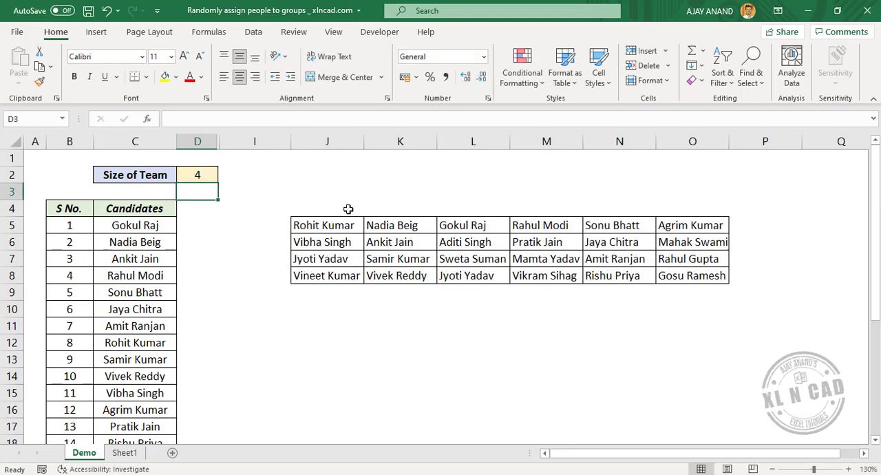
Step: Set the Size of Team in cell D2 of the Demo sheet to 8
click(201, 177)
text(8)
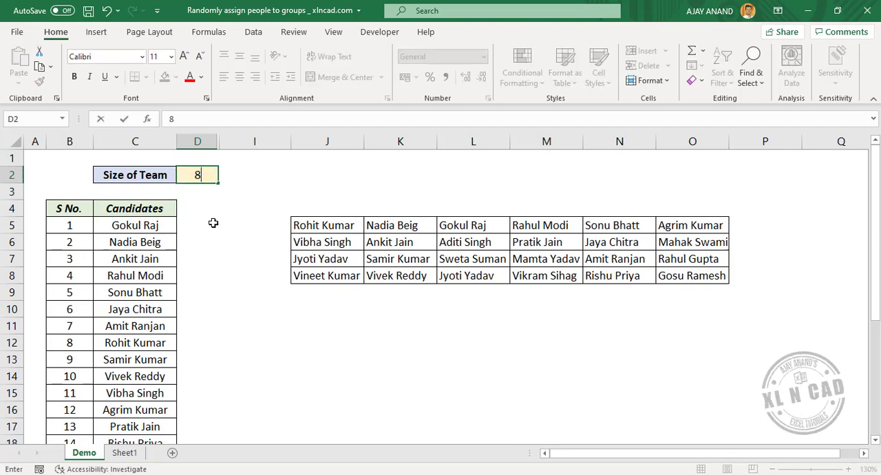
key(Return)
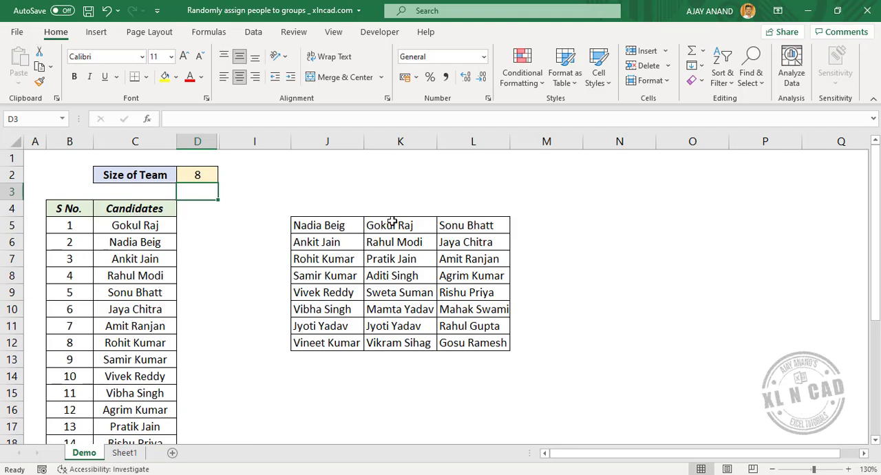
Step: Switch to Sheet1 and enter the column heading "Random" in cell D4, beside Candidates
click(121, 452)
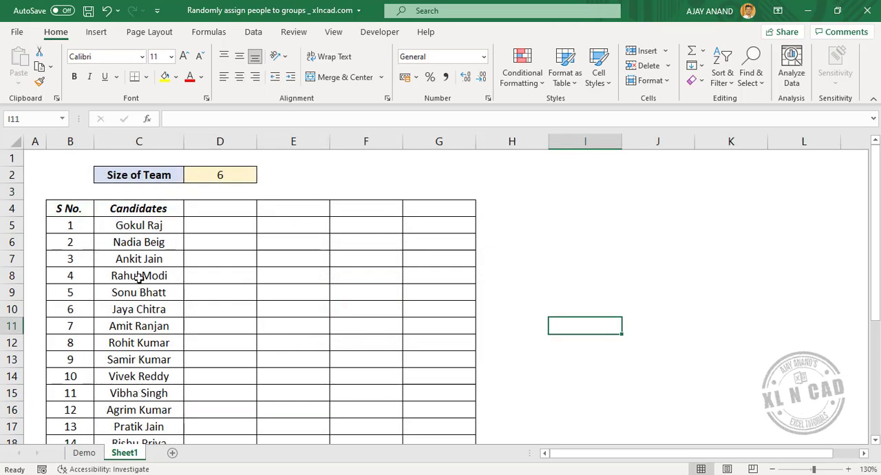
scroll(141, 321, down, 1)
scroll(143, 348, down, 3)
scroll(142, 348, up, 4)
click(223, 209)
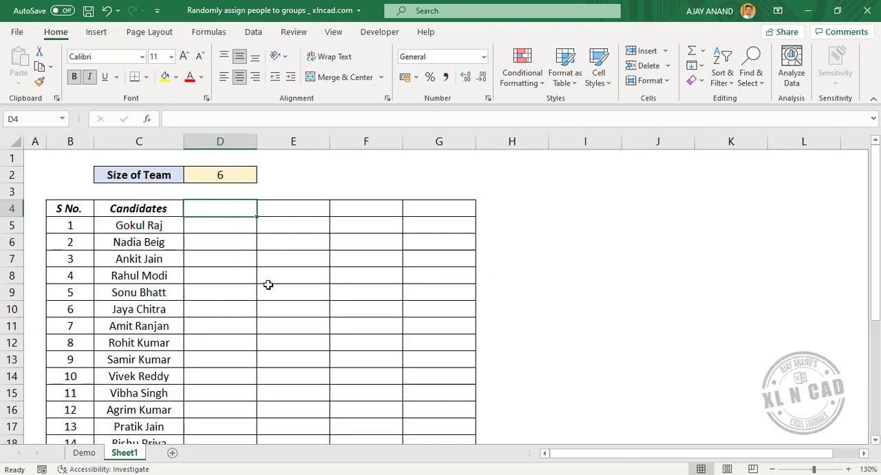
text(Rand)
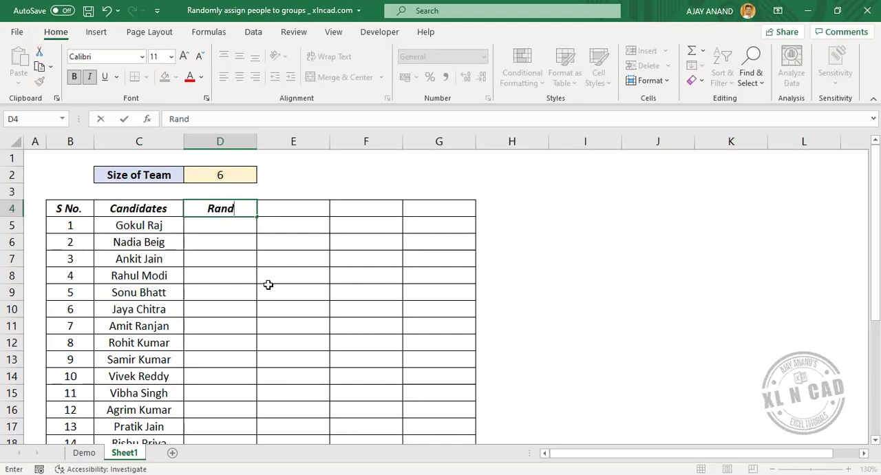
text(om)
key(Return)
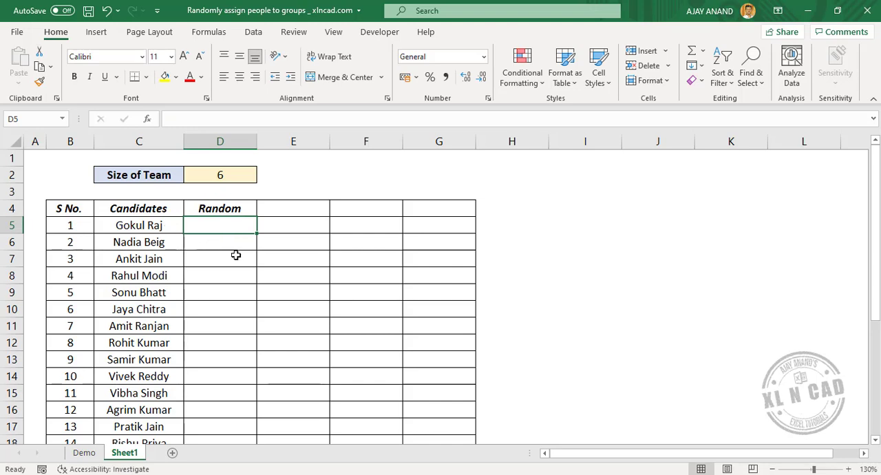
Step: Enter the formula =RAND() in cell D5 for the first candidate
text(=)
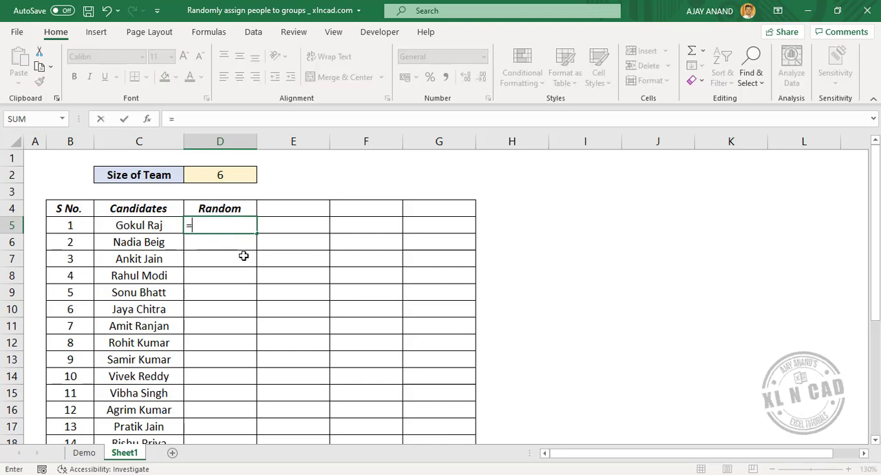
text(RAND)
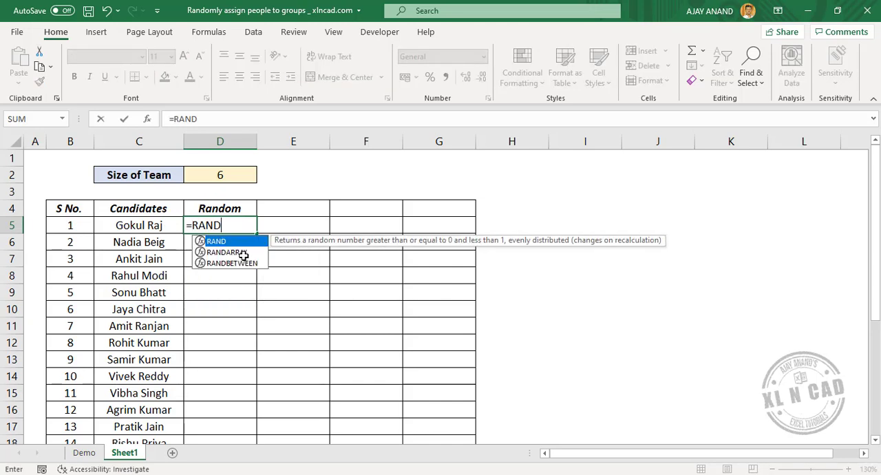
text(()
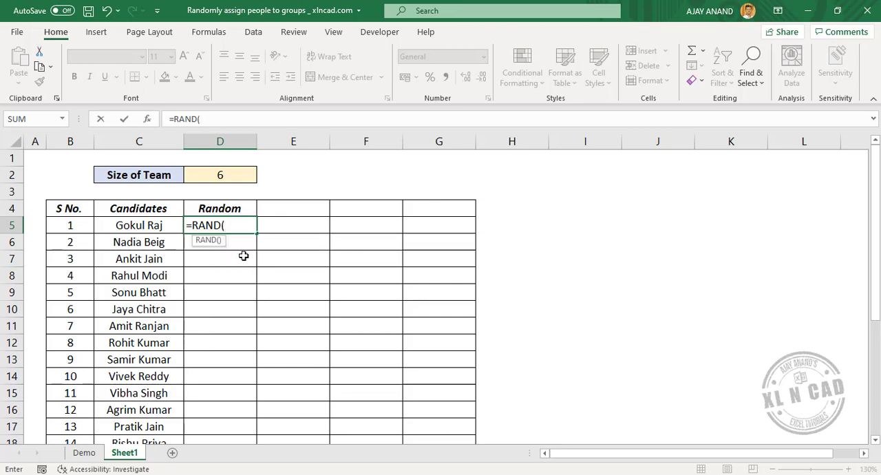
text())
key(Return)
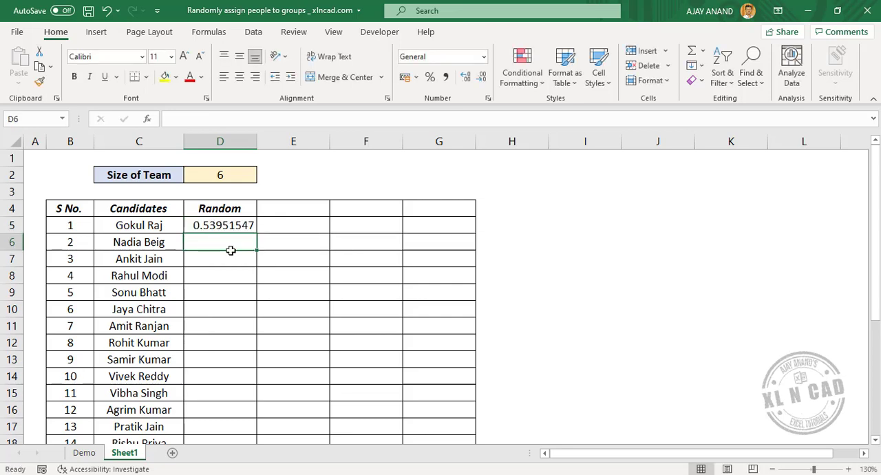
Step: Fill the RAND formula from D5 down the Random column to D28
click(225, 226)
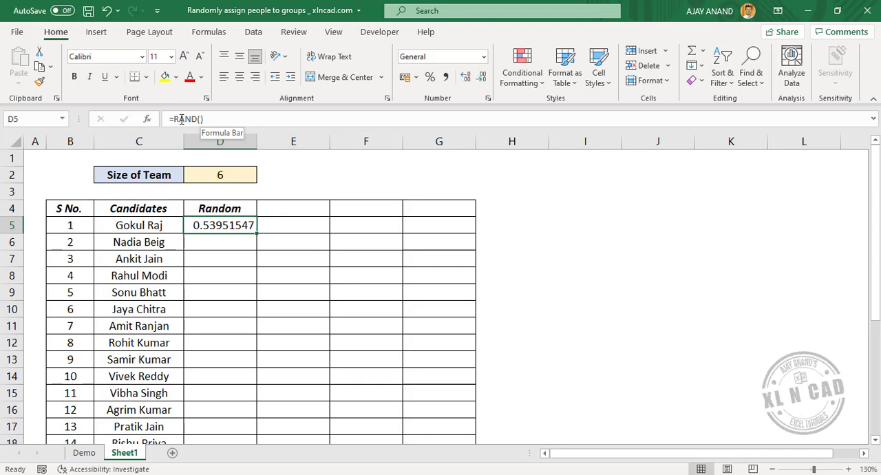
double_click(258, 234)
scroll(246, 303, down, 5)
scroll(239, 323, up, 5)
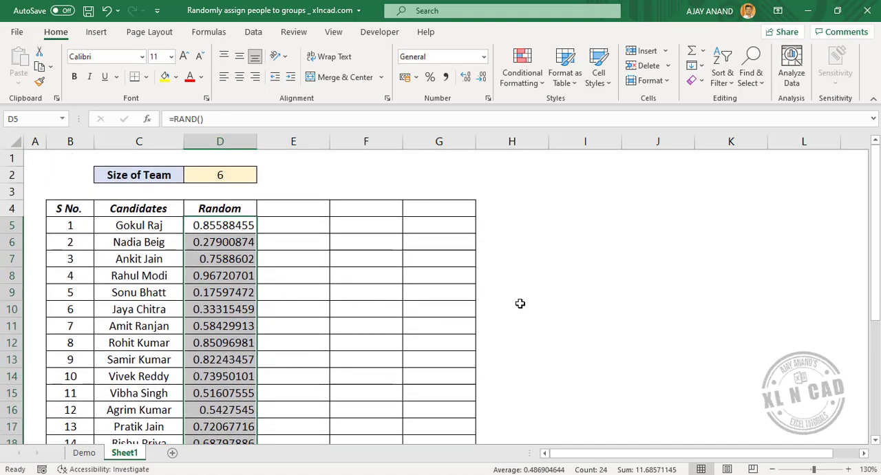
Step: Enter the test value 1 in cell I5 and 2 in cell I8 to trigger recalculation of the random numbers
click(568, 226)
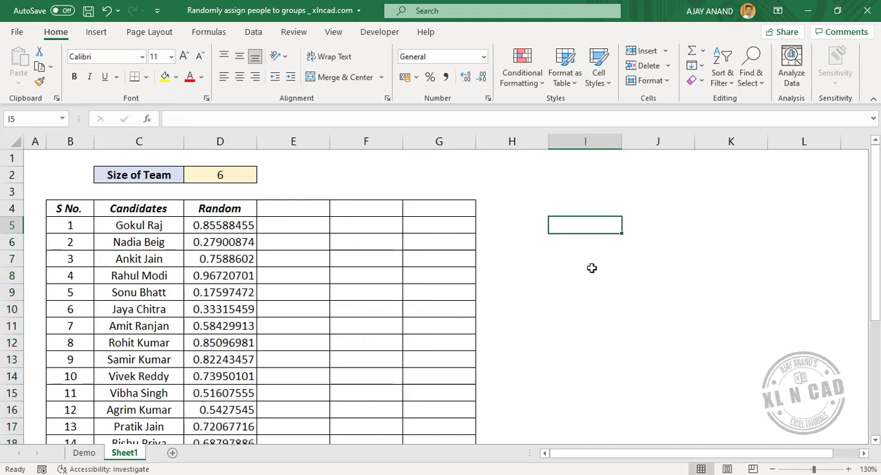
text(1)
key(Return)
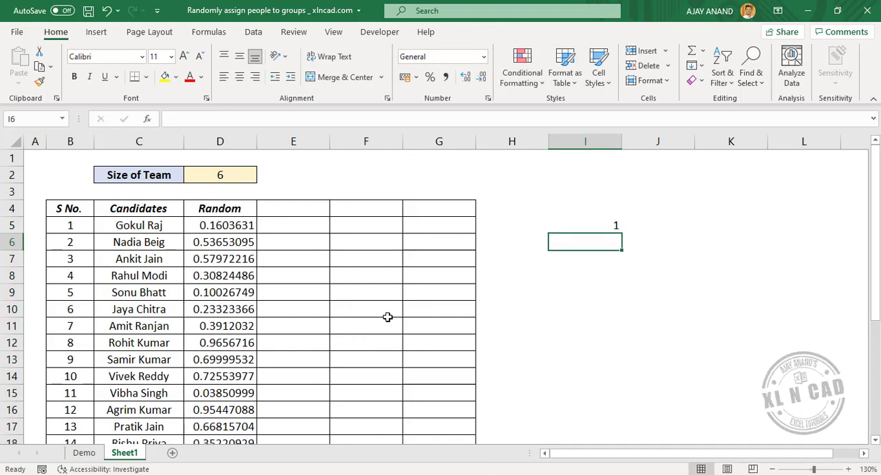
click(605, 275)
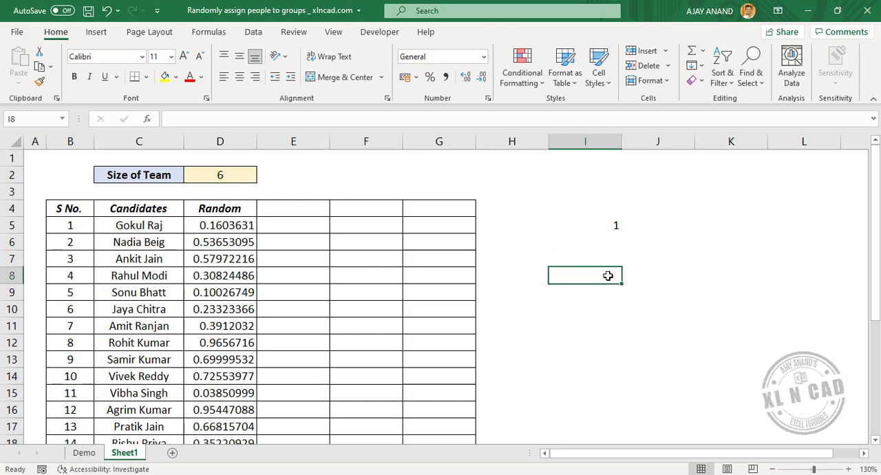
text(2)
key(Return)
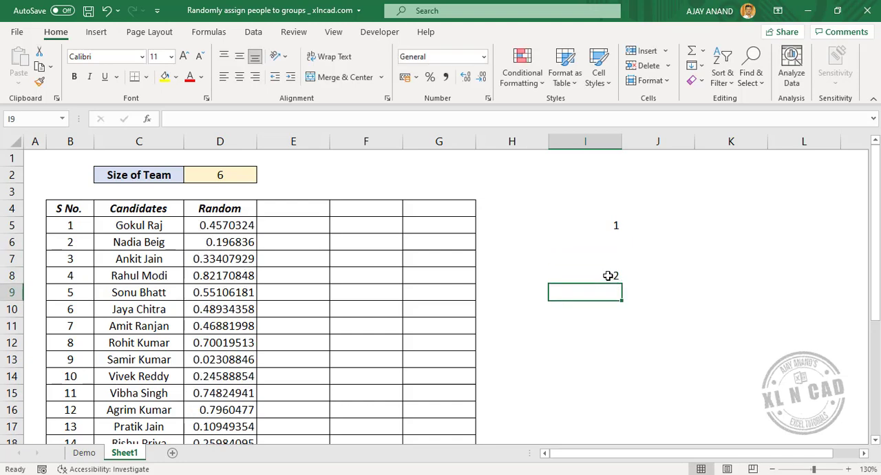
Step: Copy the random numbers in D5:D28 and paste them over themselves as values only
click(226, 225)
drag(232, 282, 235, 359)
scroll(236, 252, up, 5)
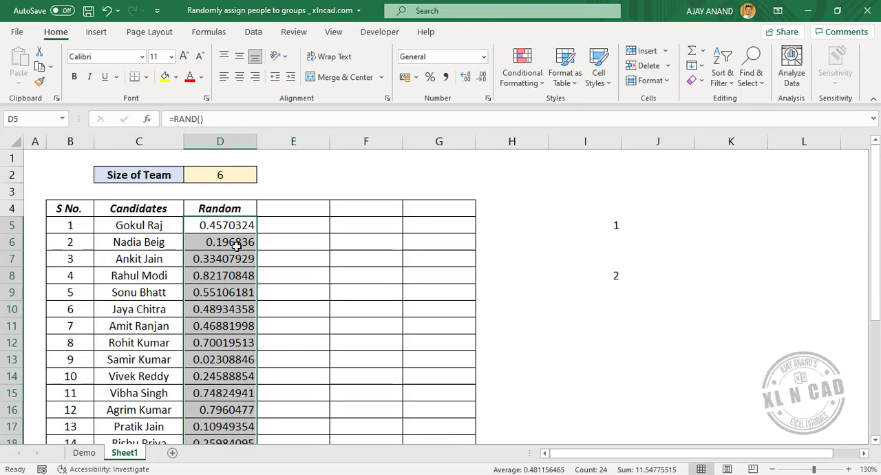
right_click(246, 252)
click(313, 142)
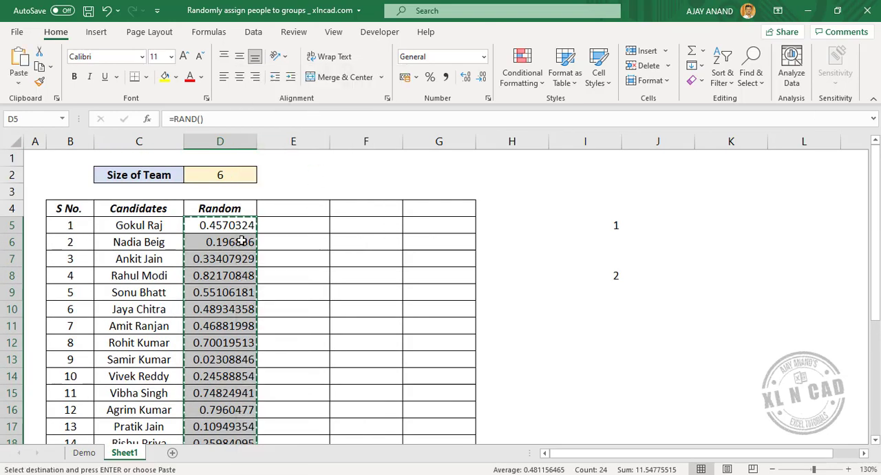
right_click(208, 226)
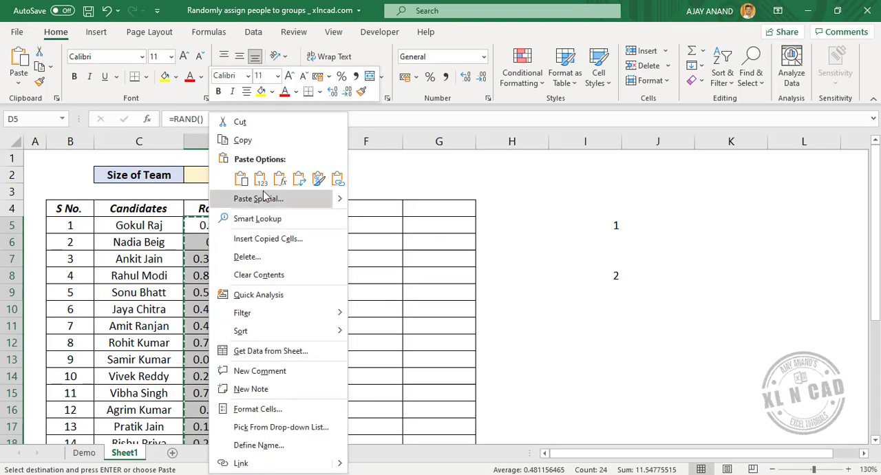
click(263, 183)
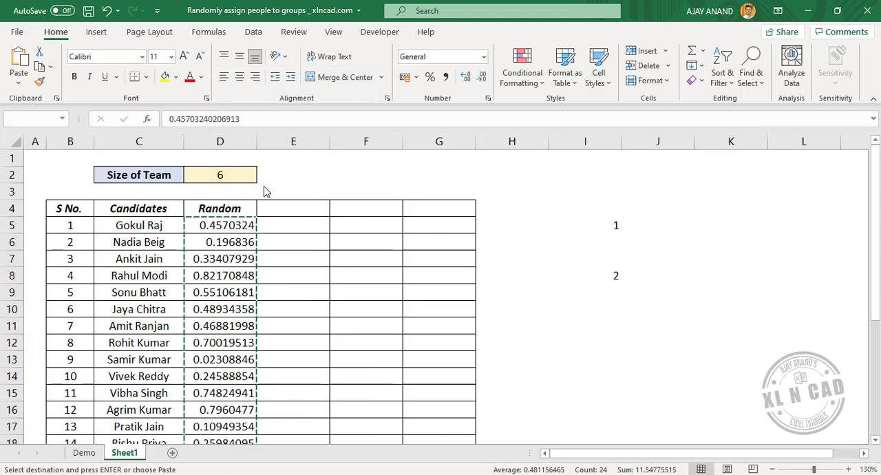
Step: Clear the test values from cells I5:I8
click(543, 323)
drag(587, 226, 586, 280)
key(Delete)
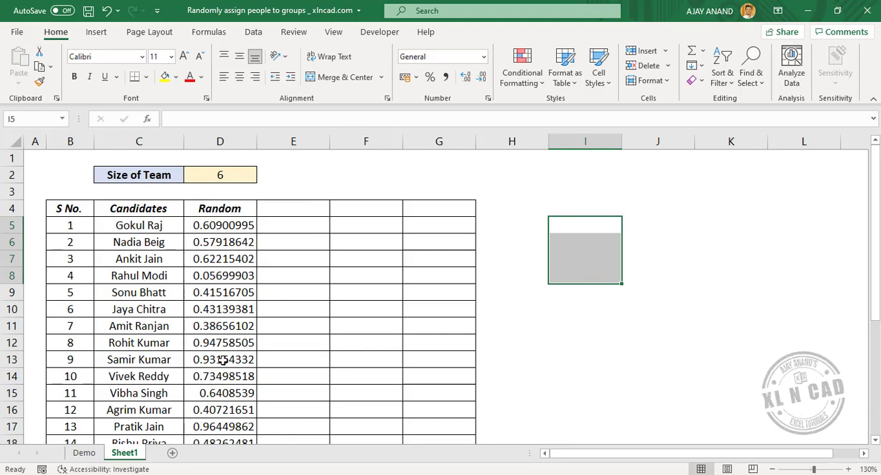
Step: Enter the column heading "Rank" in cell E4
click(293, 208)
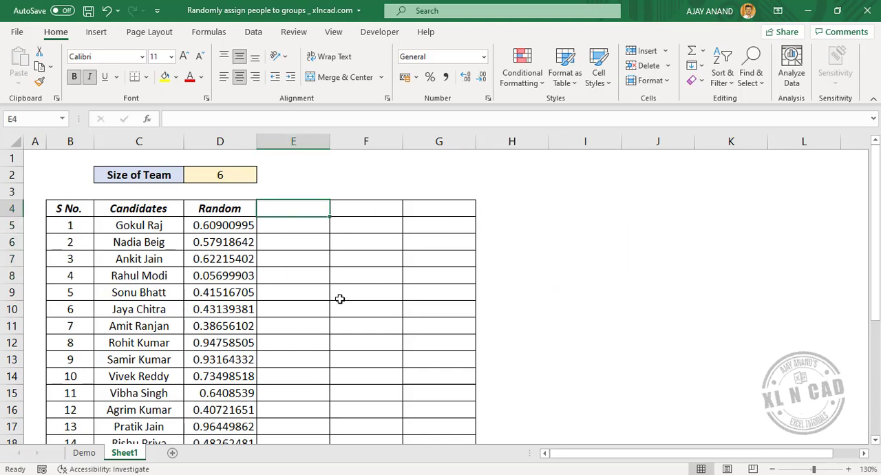
text(Ra)
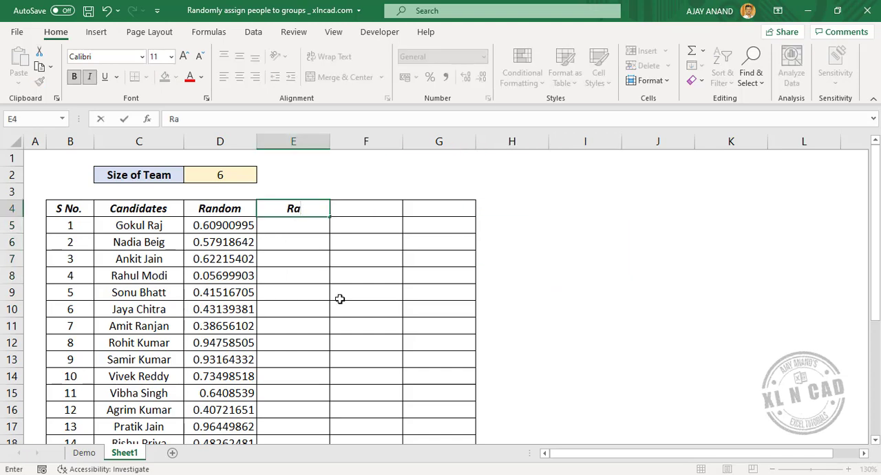
text(nk)
key(Tab)
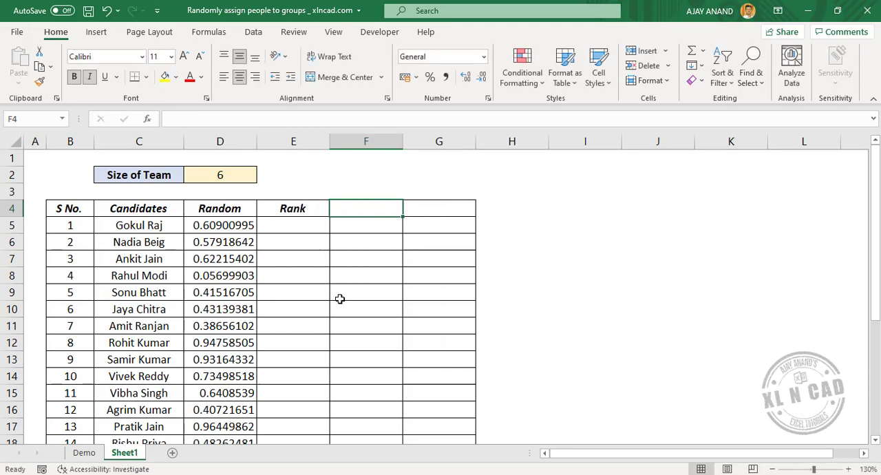
Step: Enter the formula =RANK(D5,$D$5:$D$28) in cell E5 to rank the first candidate's random number
click(288, 229)
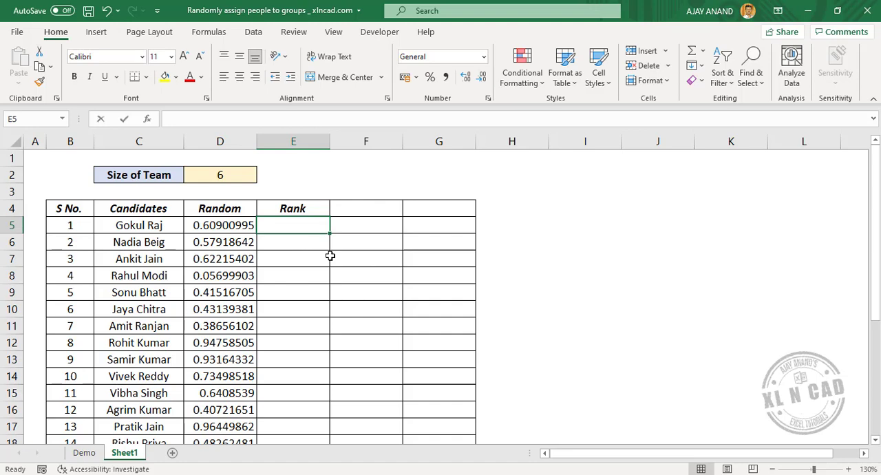
text(=RANK)
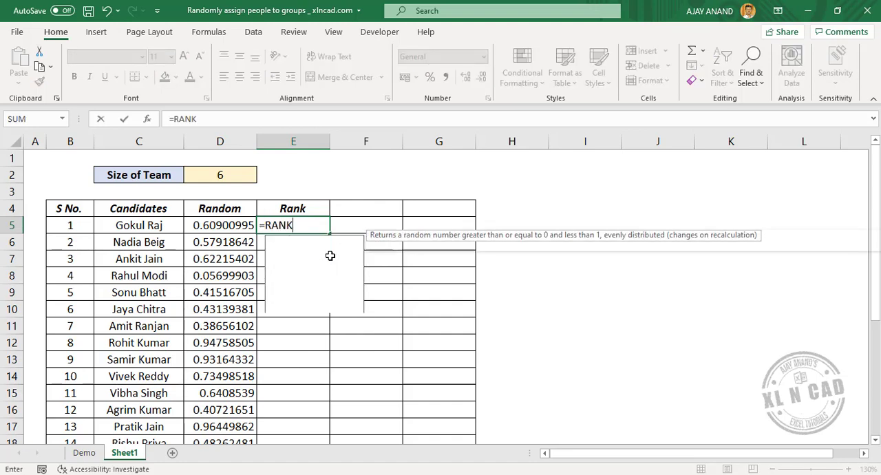
text(()
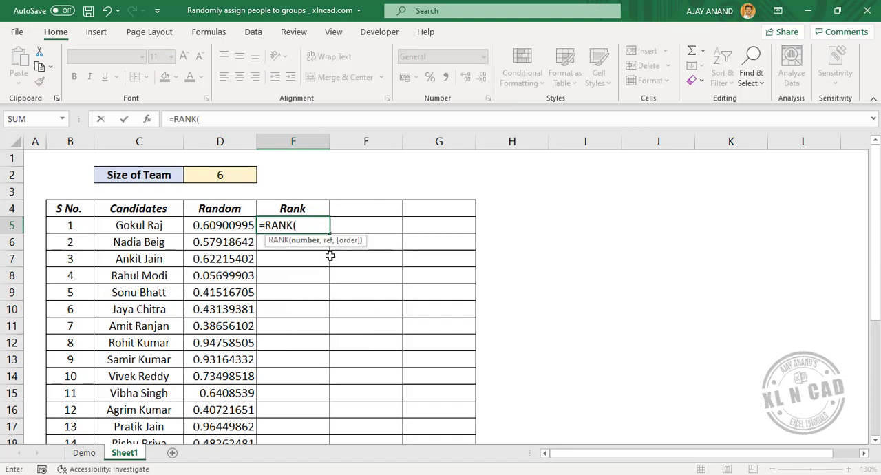
click(234, 225)
text(,)
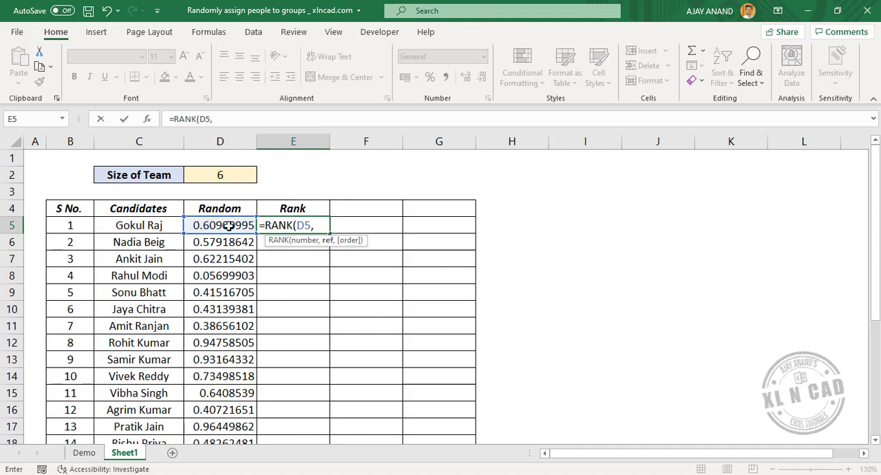
drag(228, 226, 221, 402)
scroll(266, 338, up, 4)
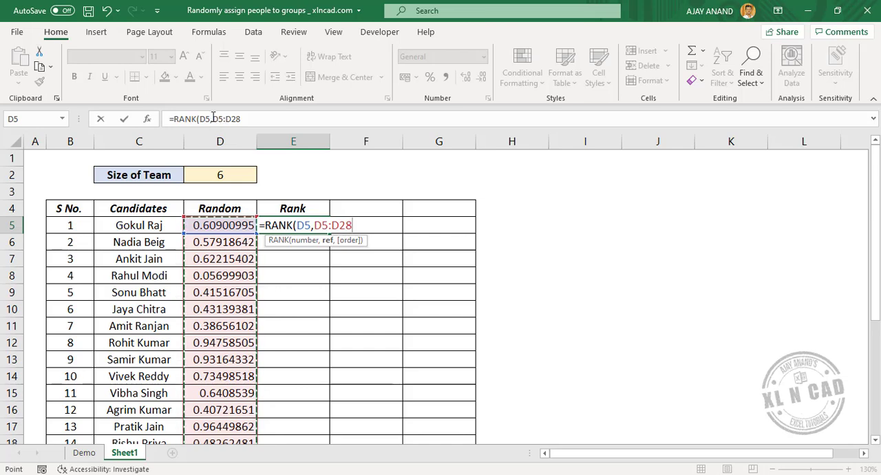
drag(212, 118, 254, 118)
key(F4)
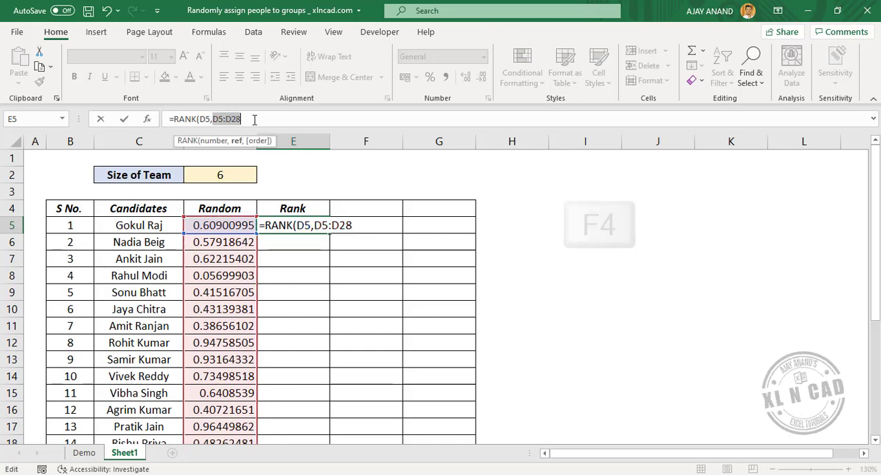
click(278, 118)
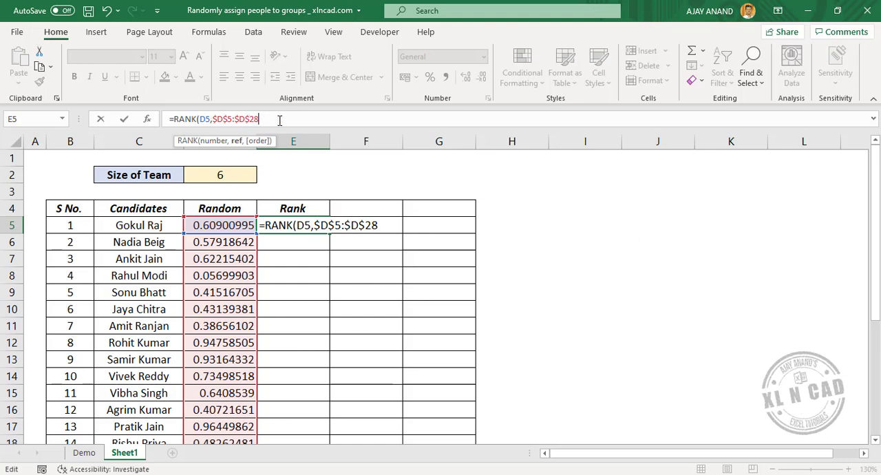
text())
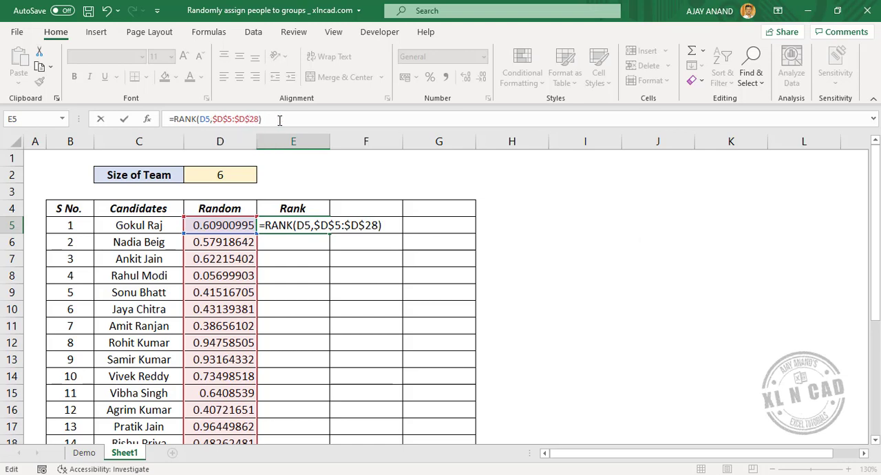
key(Return)
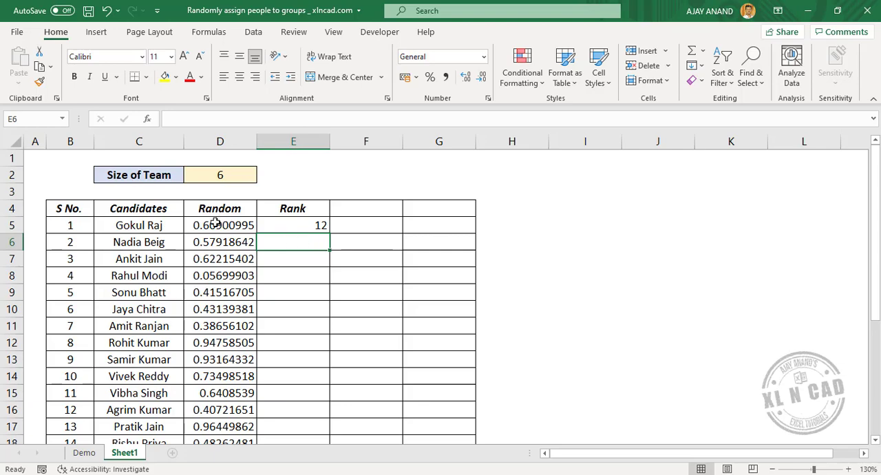
Step: Fill the rank formula from E5 down through E28 for all candidates
scroll(232, 254, down, 4)
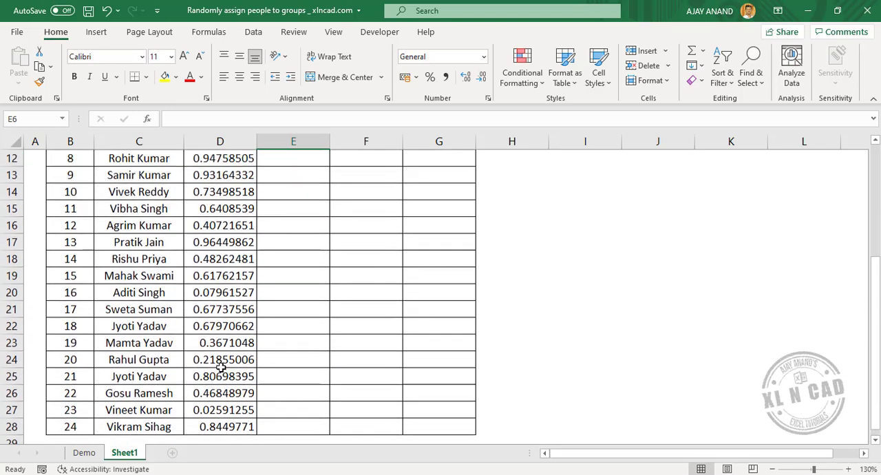
scroll(220, 368, up, 3)
scroll(292, 186, up, 1)
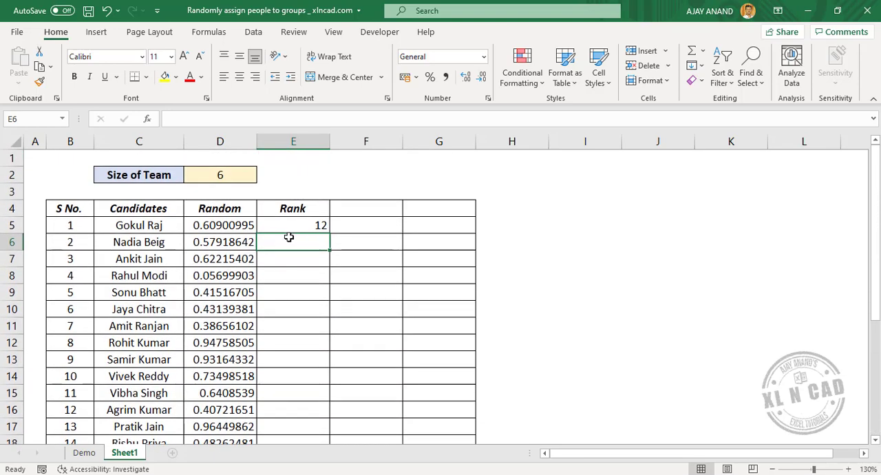
click(309, 227)
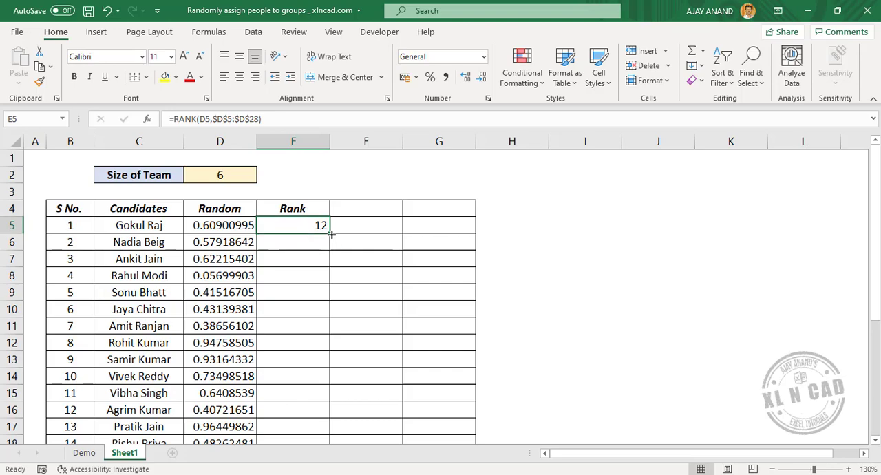
double_click(332, 235)
Step: Examine the ranks in column E against the largest and smallest random numbers in column D
scroll(335, 241, down, 4)
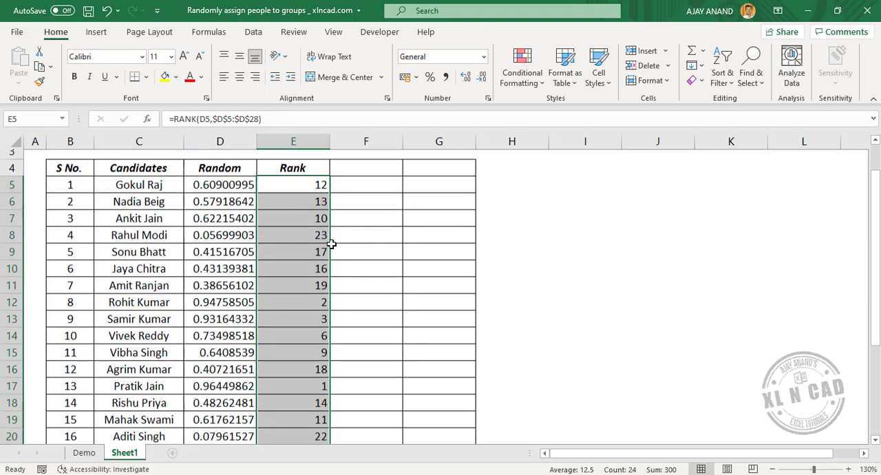
scroll(309, 310, up, 2)
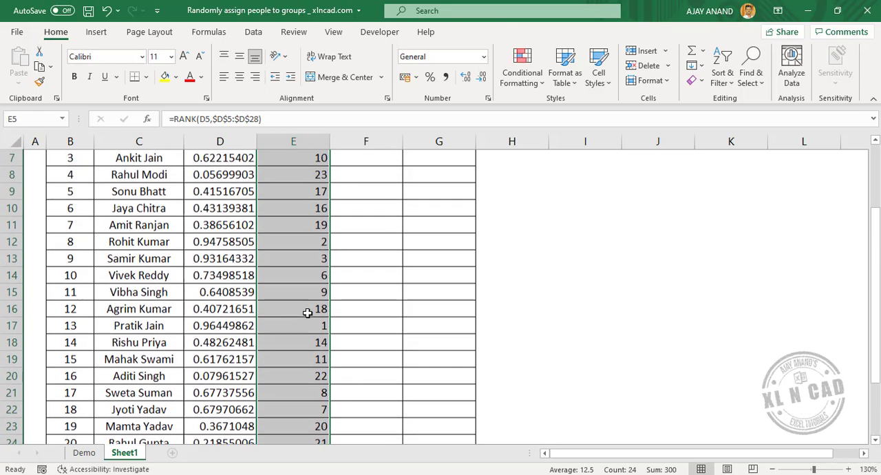
click(237, 326)
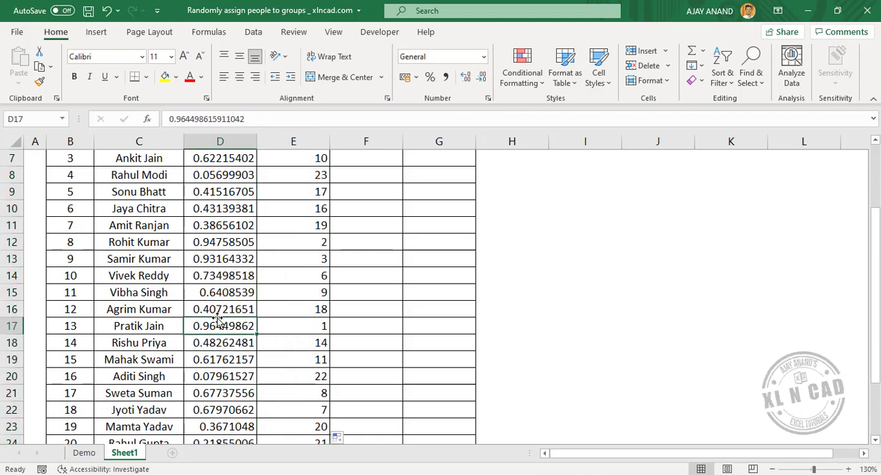
scroll(242, 329, down, 1)
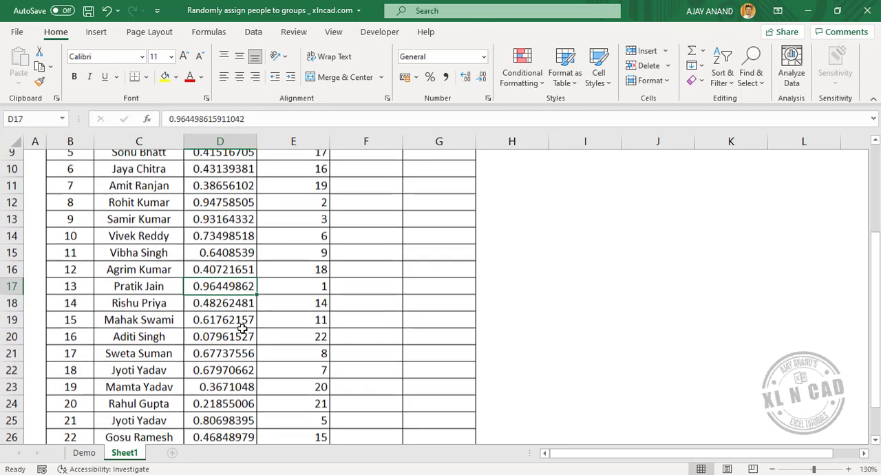
scroll(243, 329, down, 2)
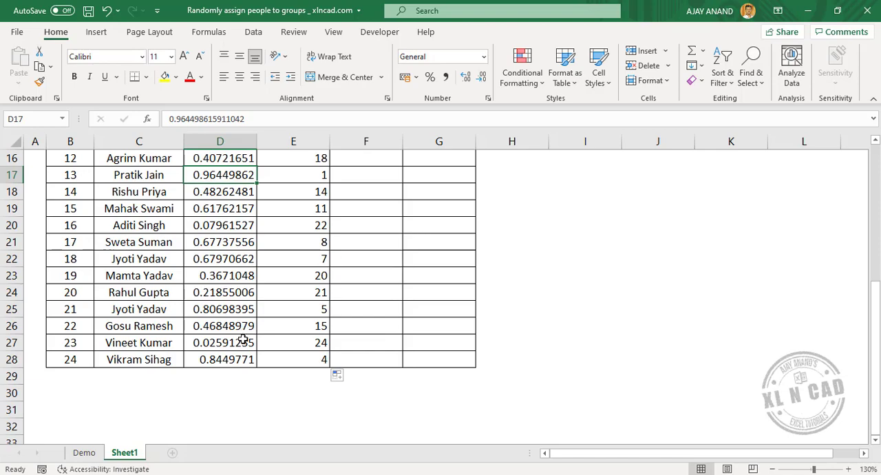
click(228, 344)
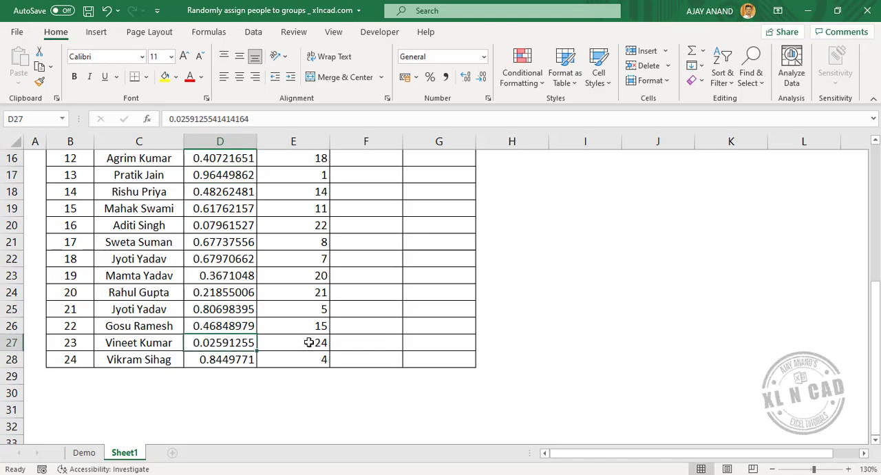
scroll(309, 342, up, 5)
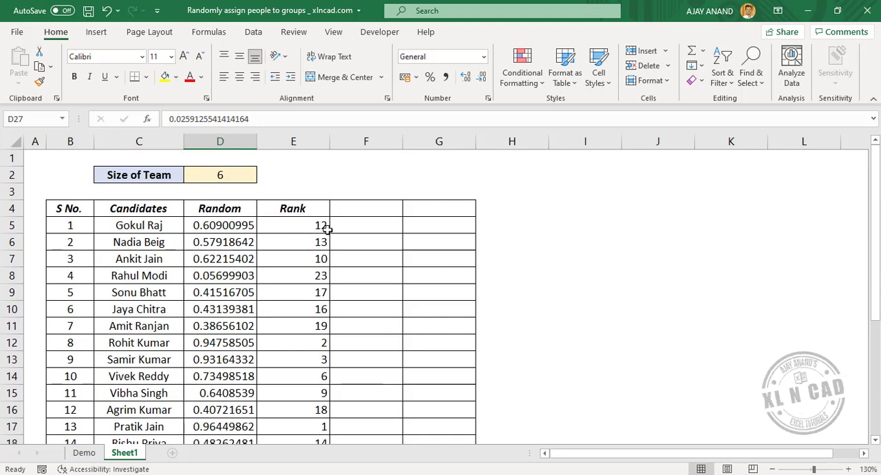
Step: Enter the column heading "Divide" in cell F4
click(356, 209)
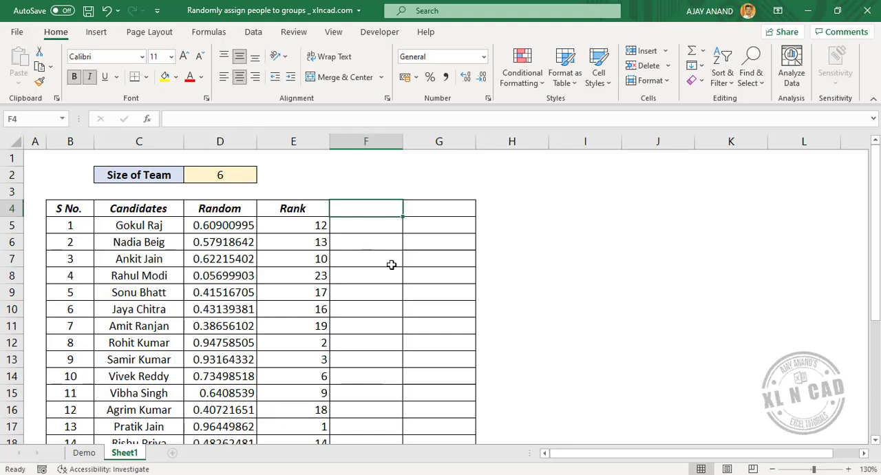
text(Divide)
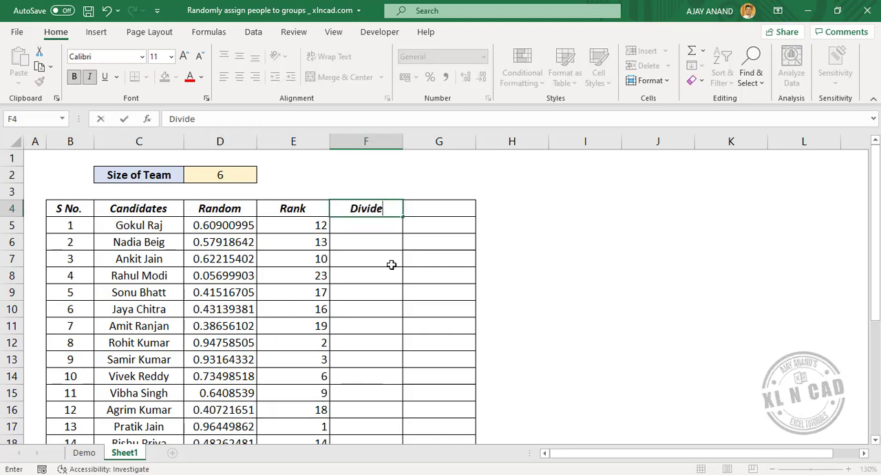
key(Return)
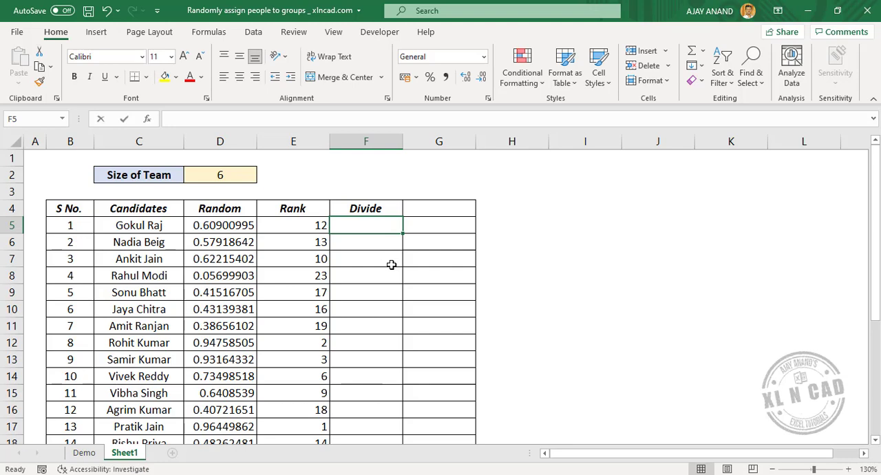
Step: Enter the formula =E5/$D$2 in cell F5 to divide the rank by the team size
text(=)
click(313, 225)
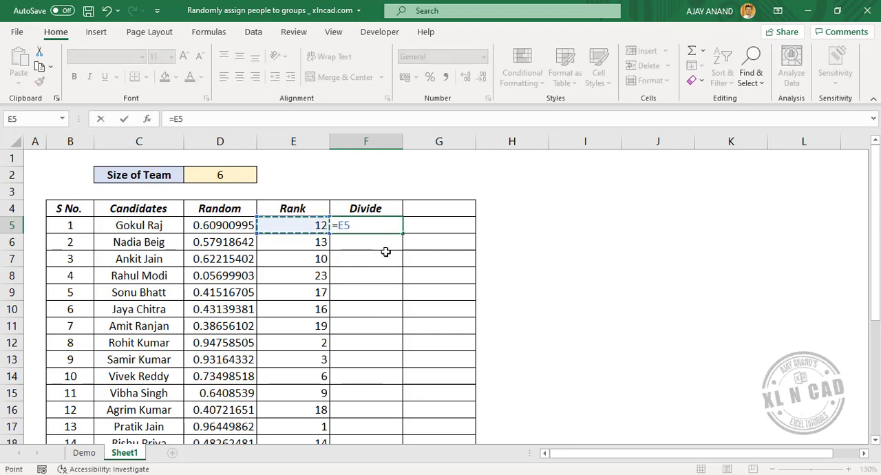
text(/)
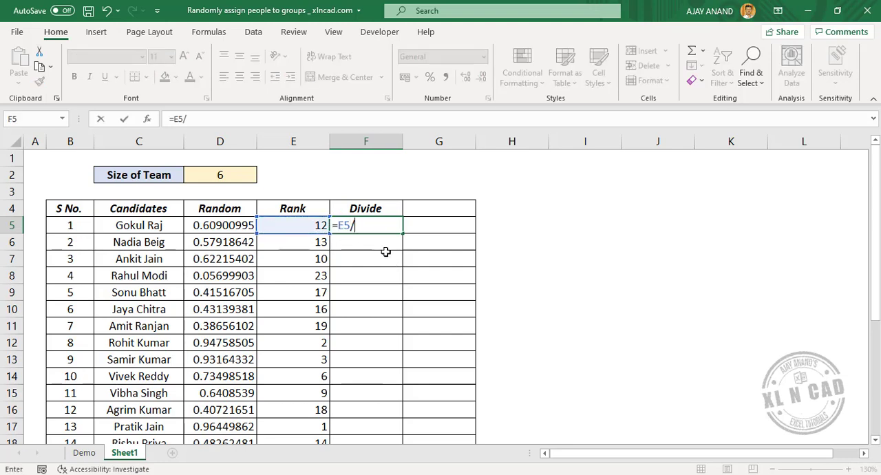
click(229, 175)
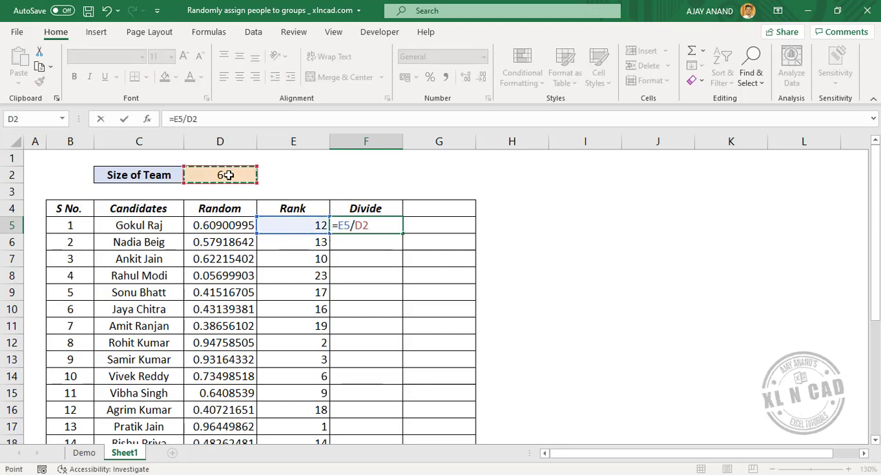
click(188, 120)
key(F4)
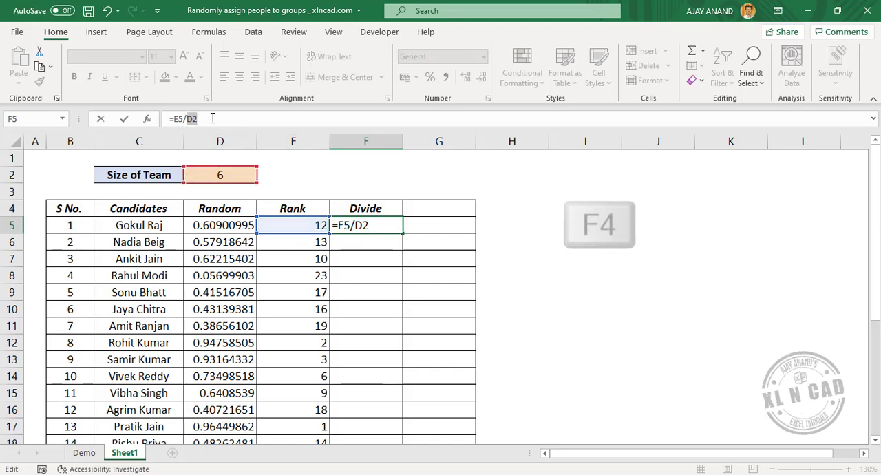
key(F4)
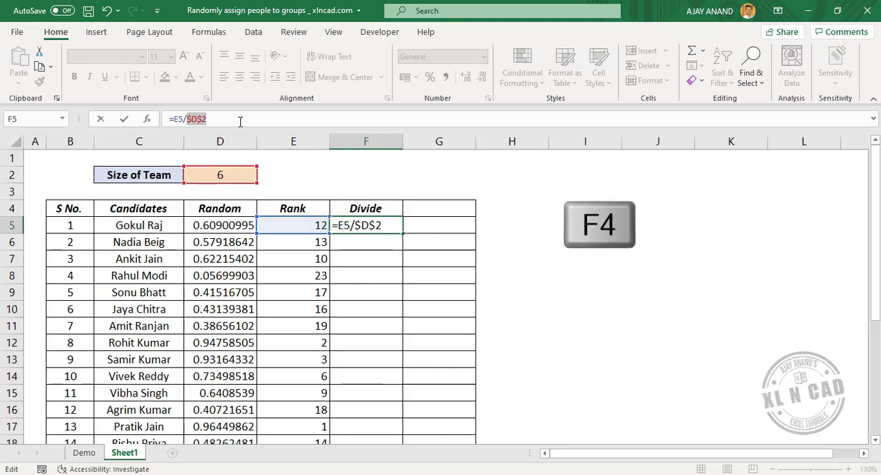
key(Return)
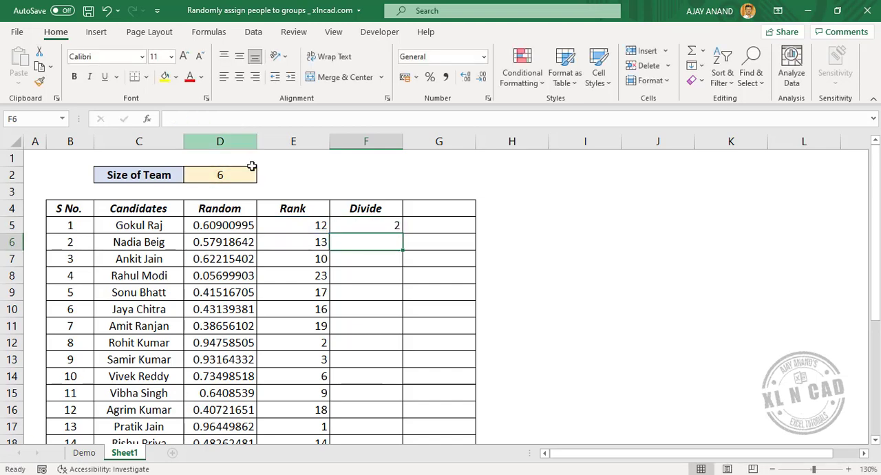
Step: Fill the division formula from F5 down through F28 and look over the filled column
click(389, 228)
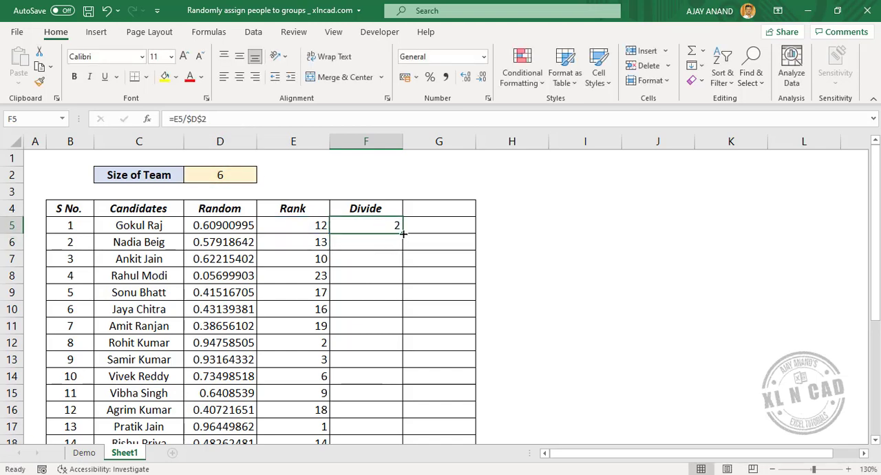
double_click(404, 234)
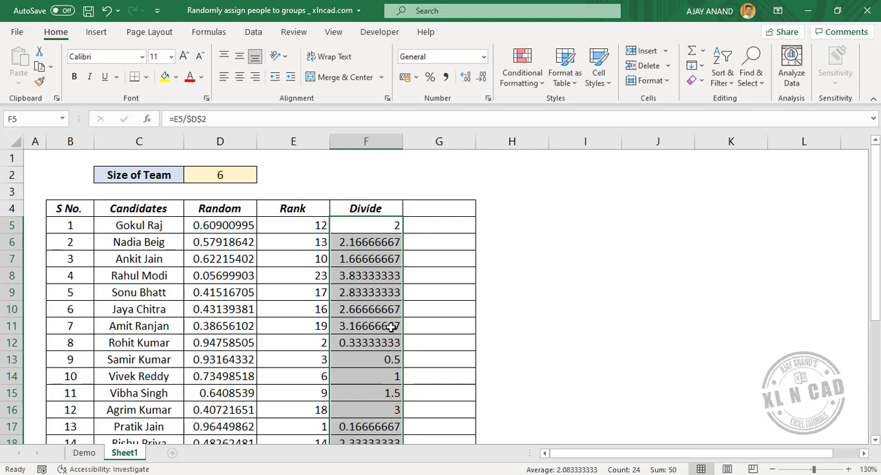
scroll(390, 352, down, 3)
scroll(395, 357, down, 2)
scroll(393, 361, up, 5)
Step: Enter the column heading "Round" in cell G4
click(437, 208)
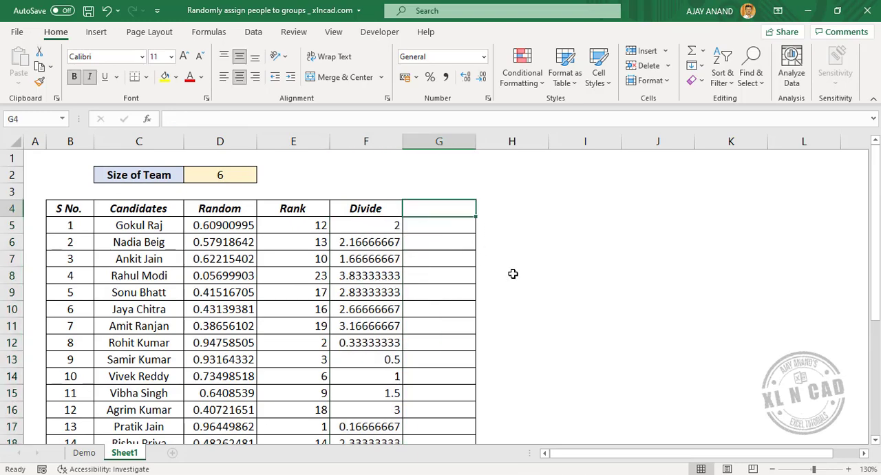
text(Round)
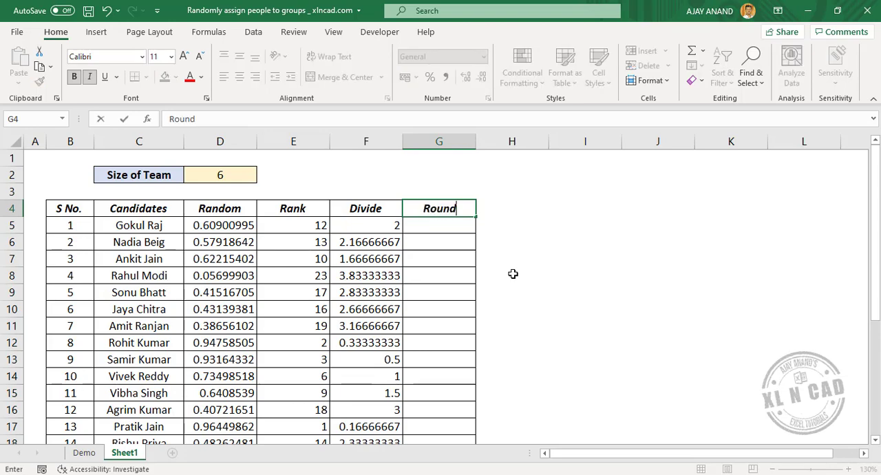
key(Tab)
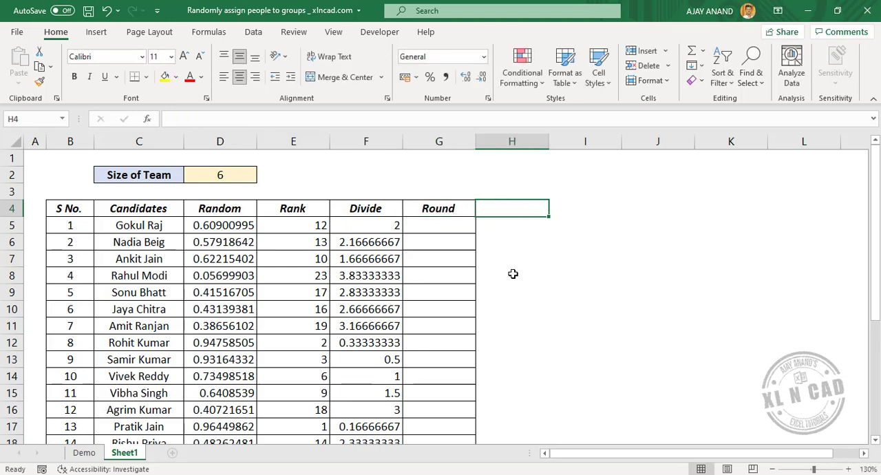
Step: Enter the formula =CEILING(F5,1) in cell G5 to round the divided value up to a whole number
click(435, 226)
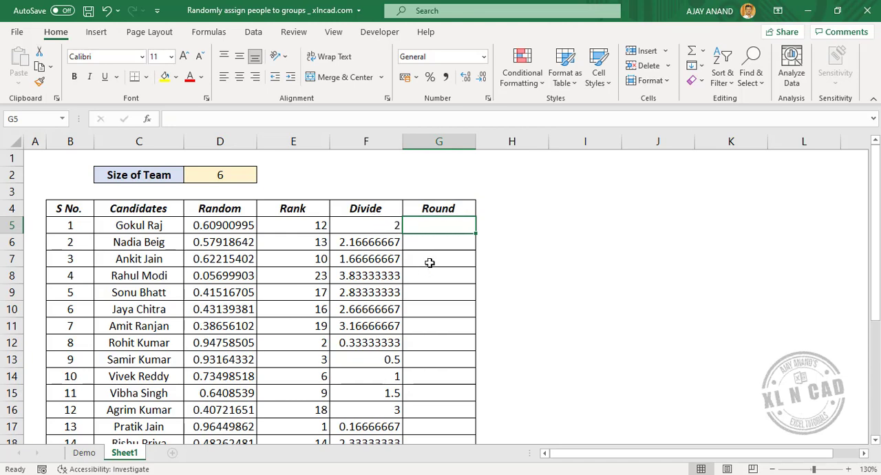
text(=)
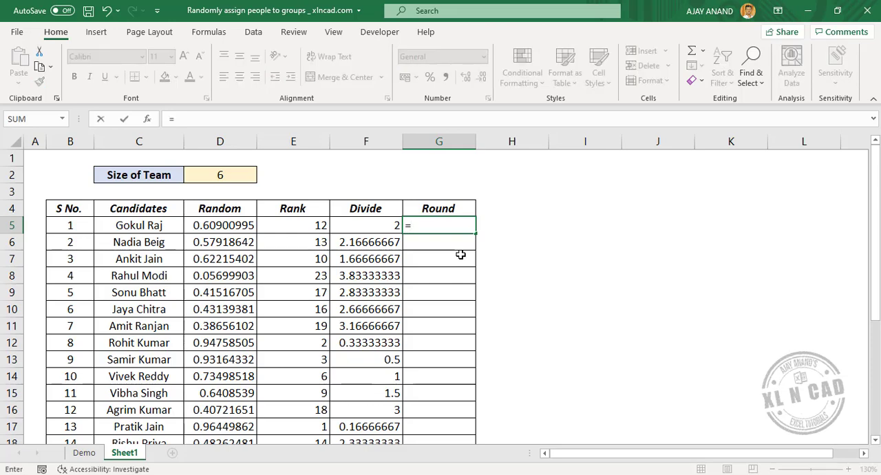
text(CEIL)
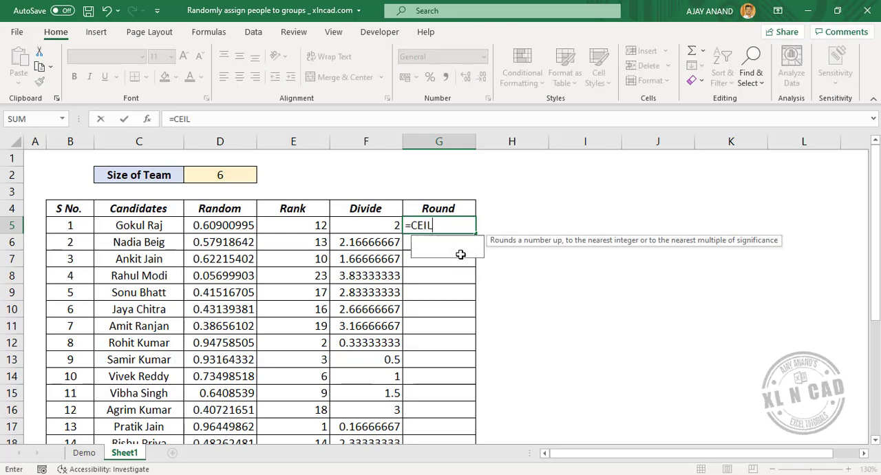
text(ING()
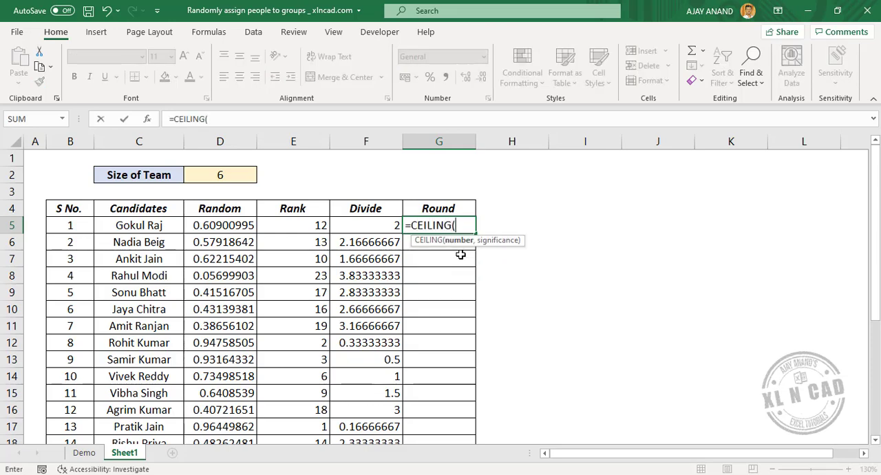
click(378, 228)
text(,)
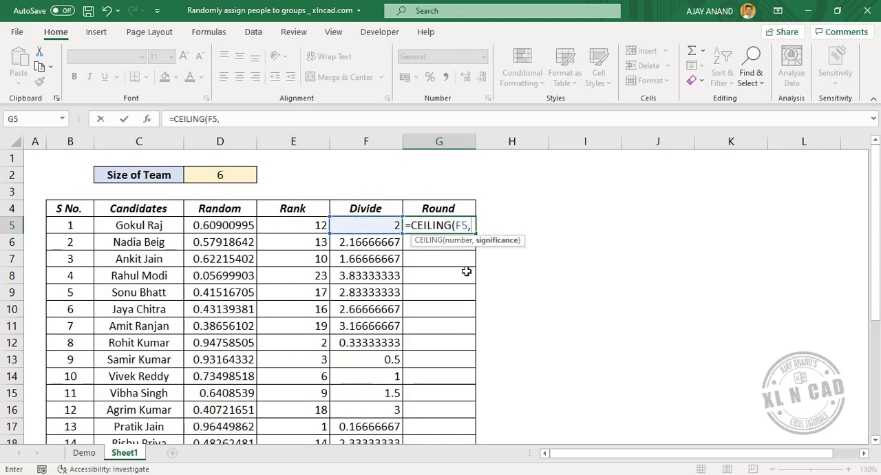
text(1))
key(Return)
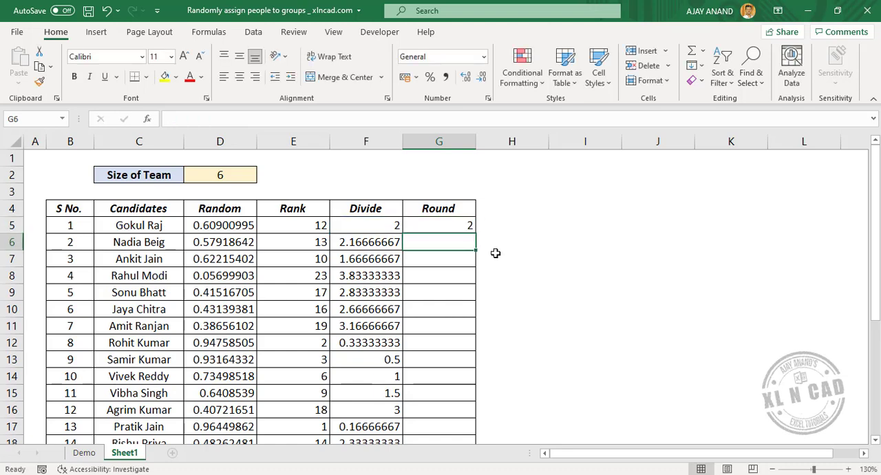
Step: Fill the rounding formula from G5 down through G28 and compare the Divide and Round columns
click(455, 225)
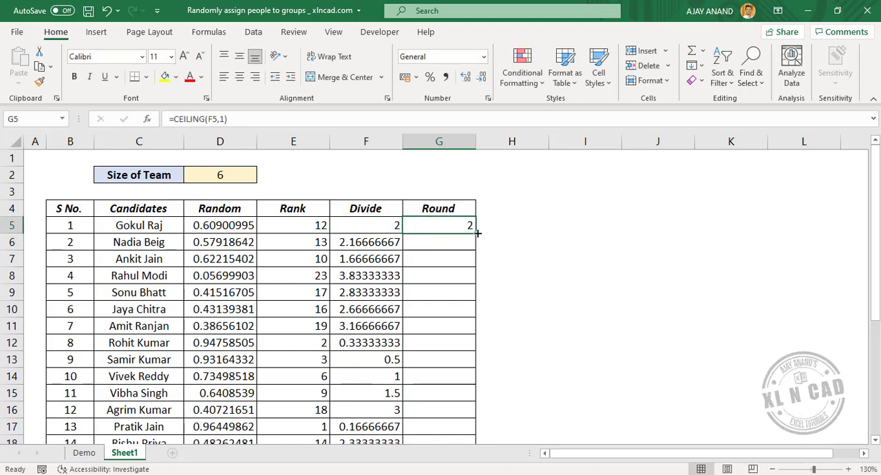
double_click(478, 234)
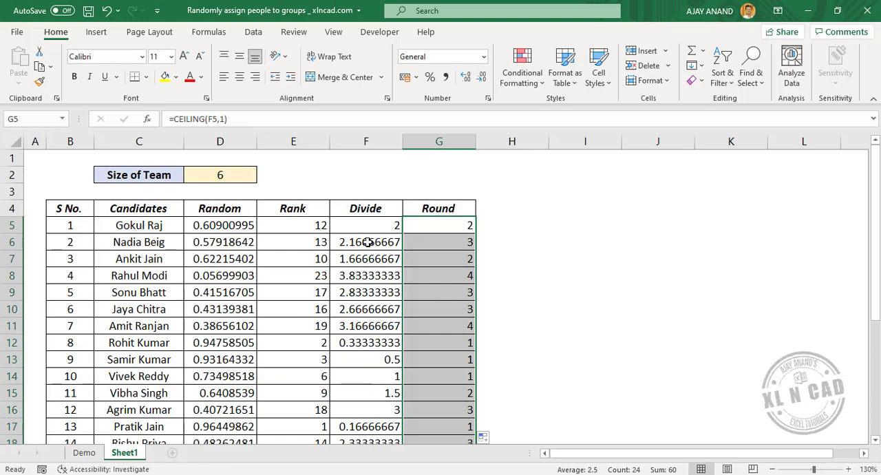
scroll(370, 276, down, 3)
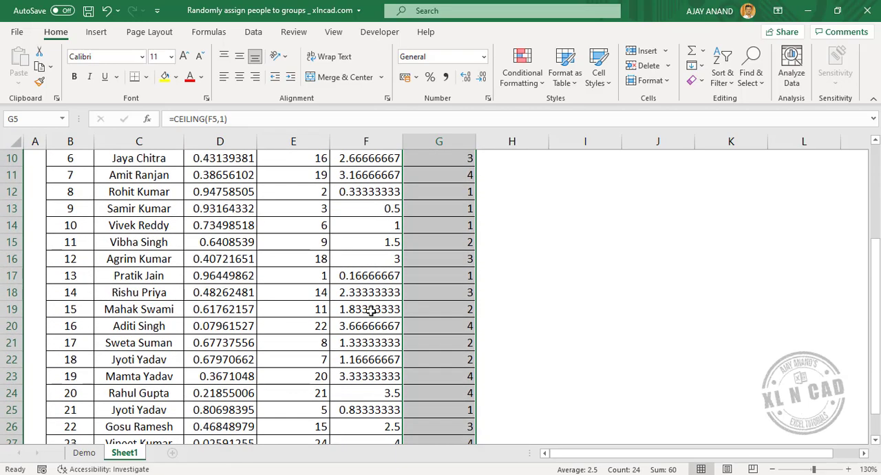
scroll(369, 301, down, 2)
scroll(371, 325, up, 5)
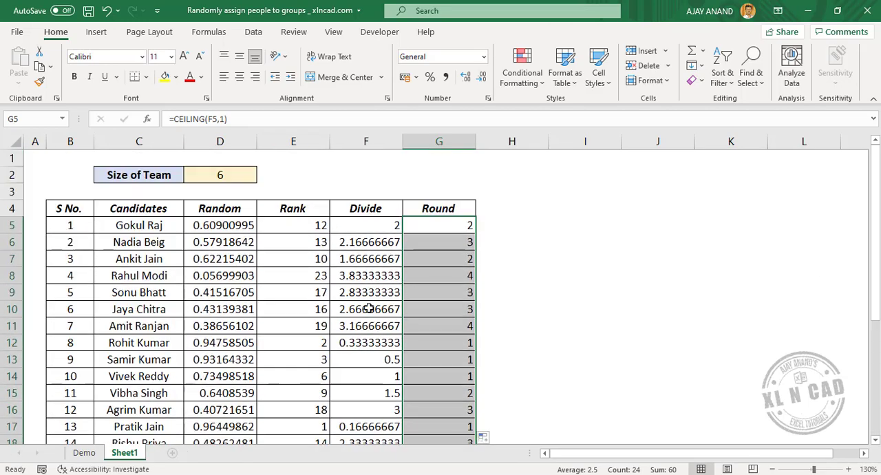
click(370, 309)
click(456, 309)
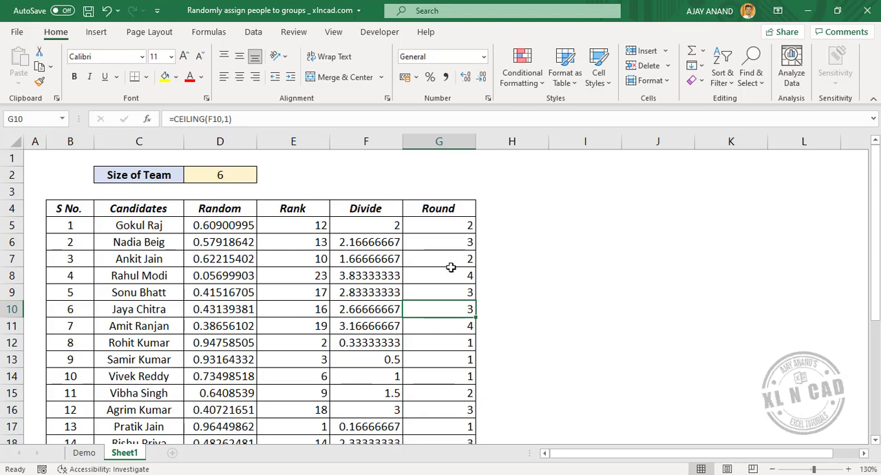
scroll(451, 268, down, 1)
scroll(451, 273, down, 3)
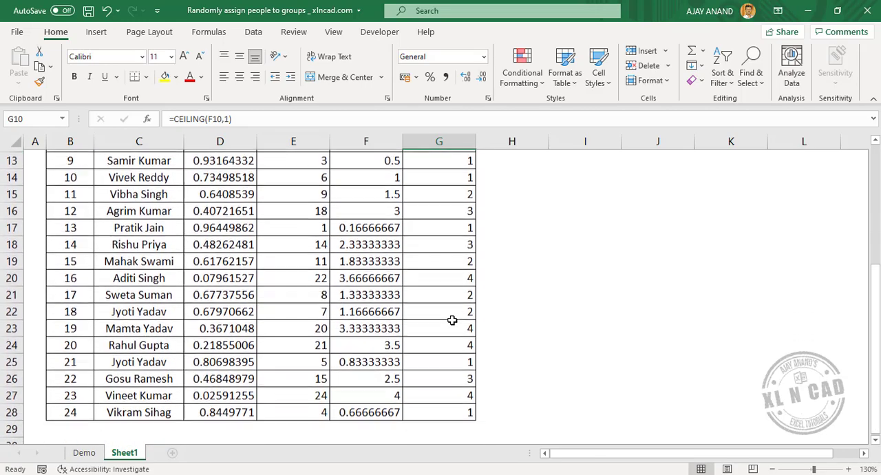
scroll(448, 365, up, 4)
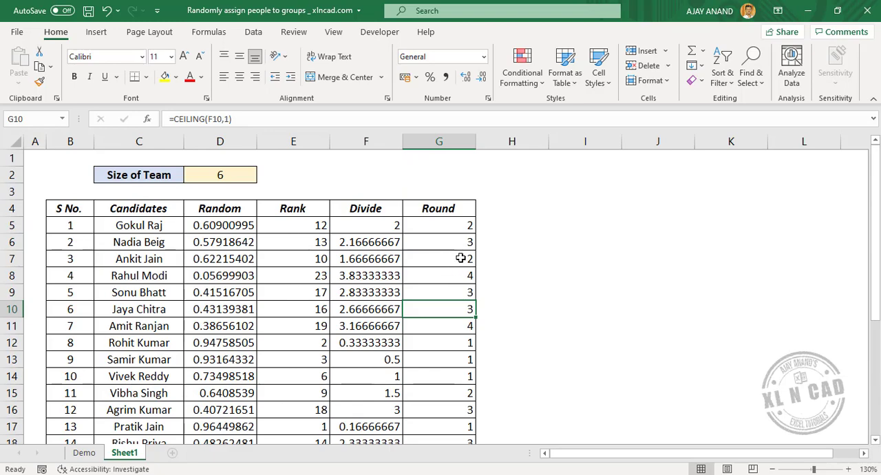
Step: Highlight the table rows whose Round value is 2 to review the members of that team, and clear the selection
drag(454, 257, 73, 253)
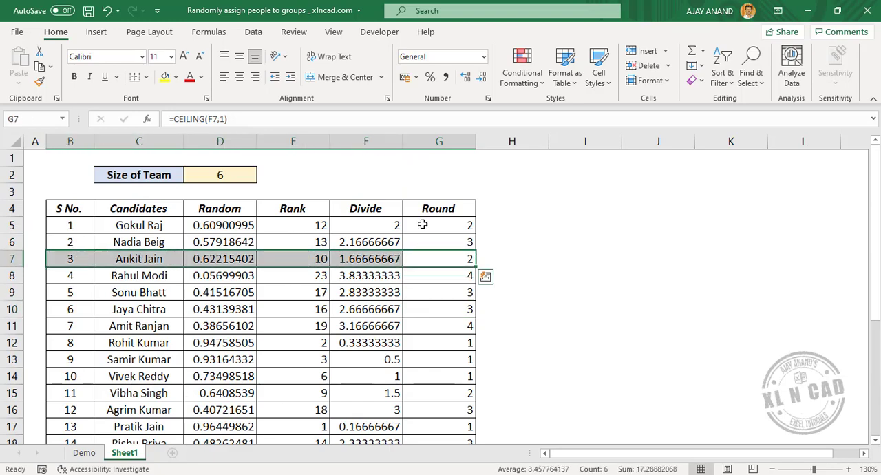
ctrl+drag(420, 226, 75, 225)
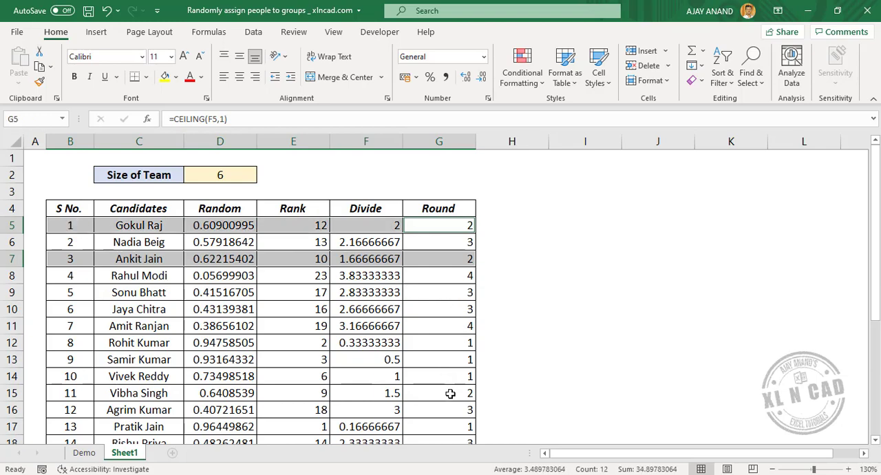
ctrl+drag(450, 393, 73, 392)
scroll(331, 332, down, 2)
scroll(334, 331, down, 1)
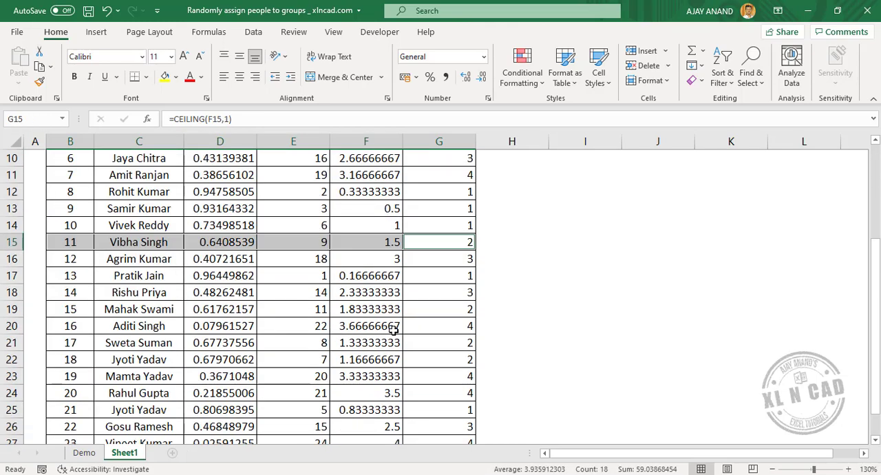
ctrl+drag(451, 309, 92, 301)
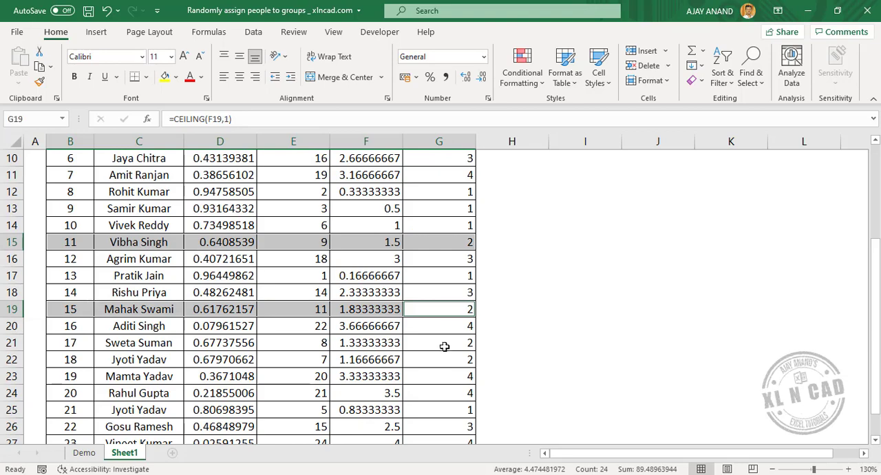
ctrl+drag(444, 342, 69, 346)
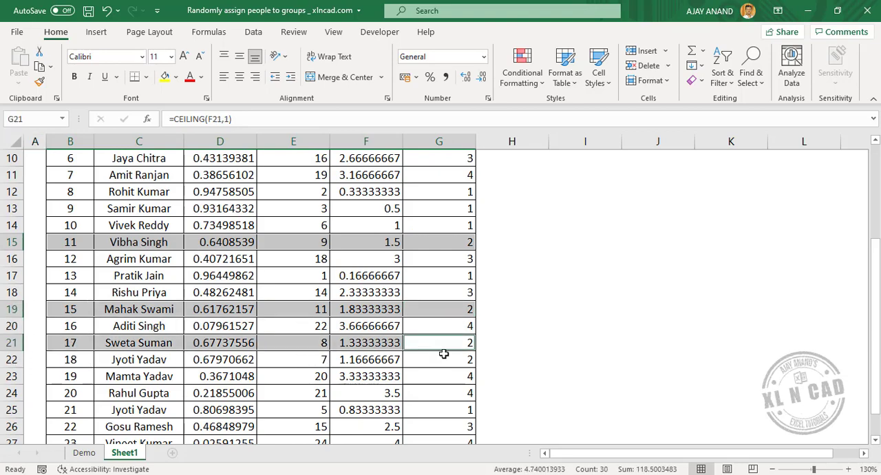
ctrl+drag(444, 356, 75, 360)
scroll(370, 354, down, 3)
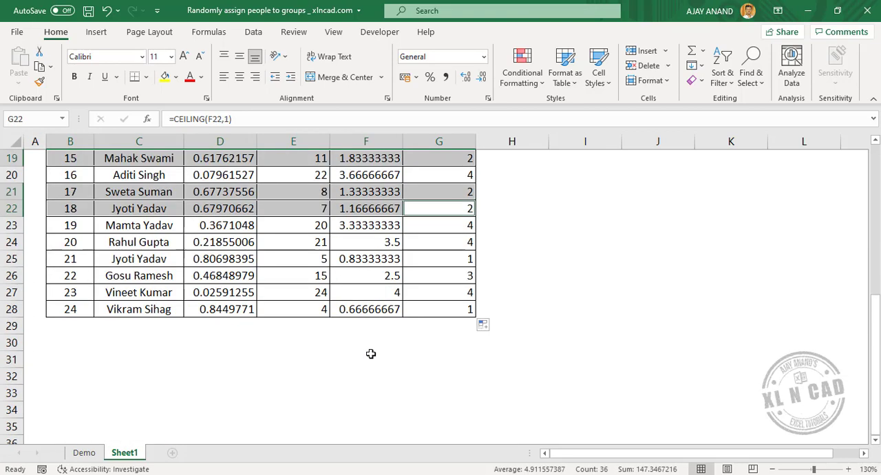
scroll(383, 354, up, 5)
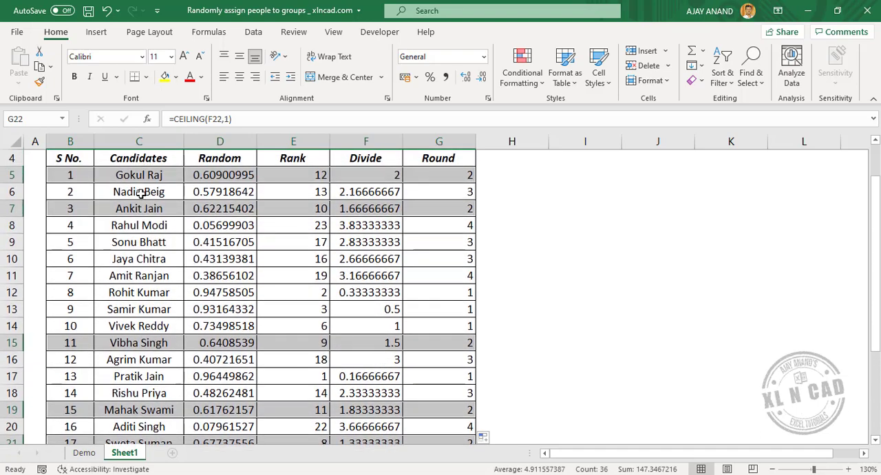
scroll(147, 305, down, 2)
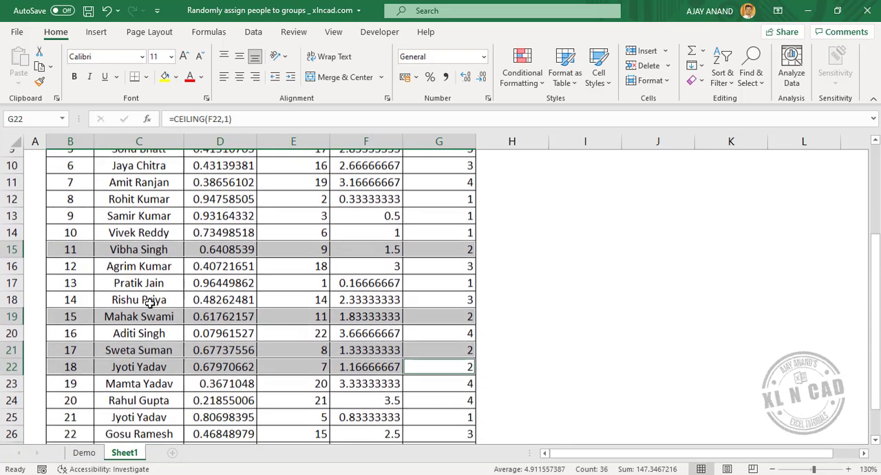
scroll(165, 303, up, 2)
scroll(188, 305, up, 1)
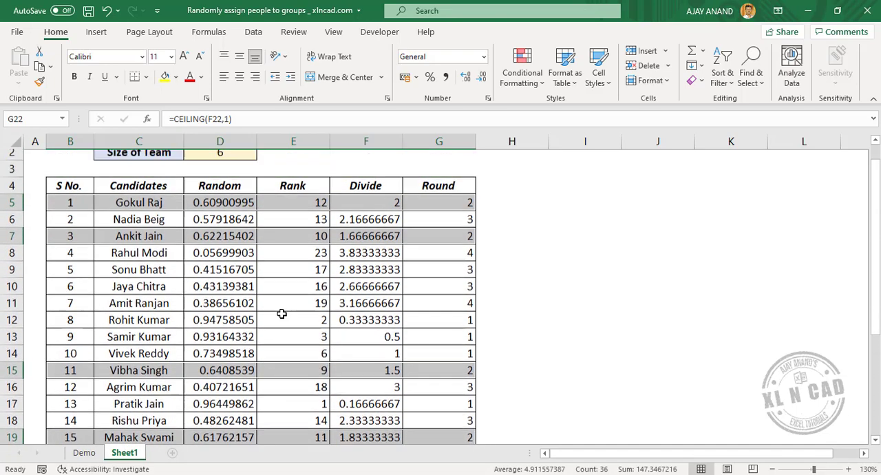
click(572, 280)
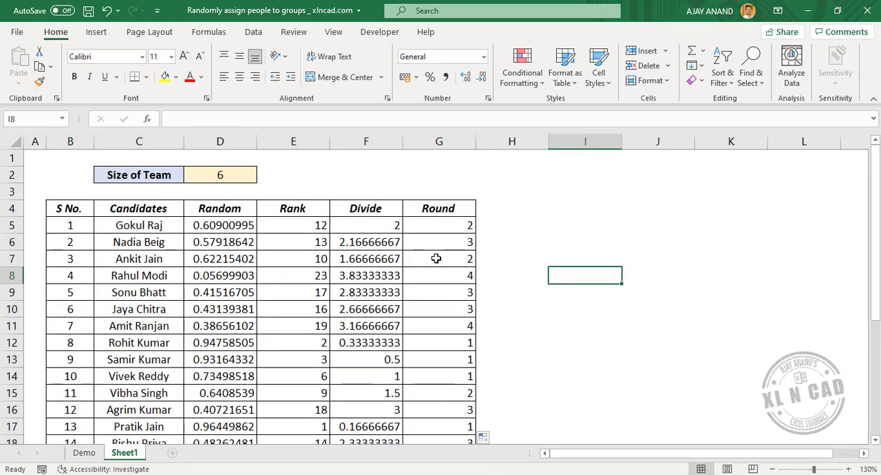
Step: Filter the table by the Round value 2 and select the candidate names in that team
right_click(436, 258)
mouse_move(513, 316)
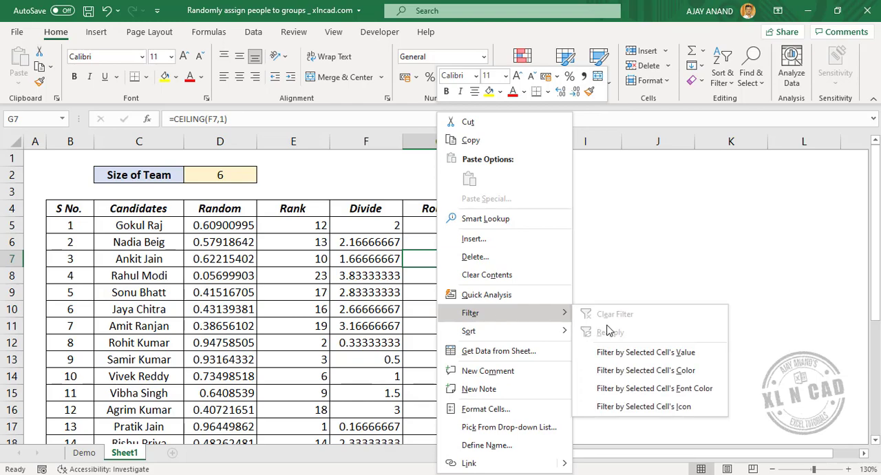
click(646, 354)
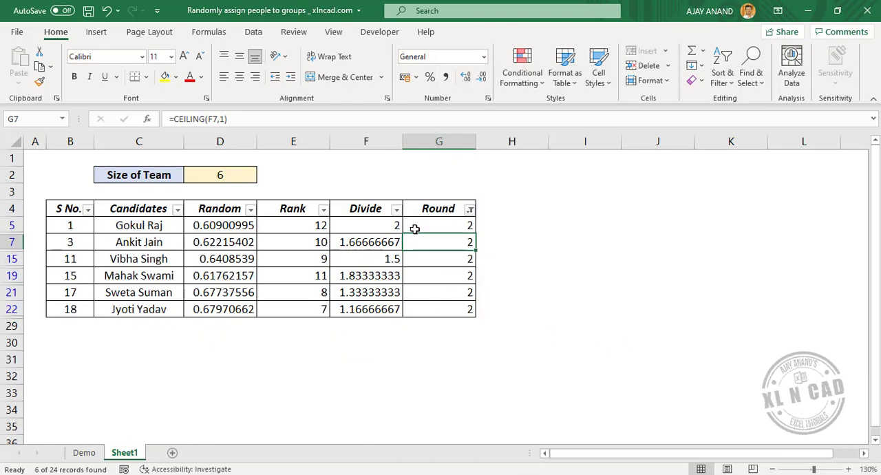
drag(138, 223, 134, 307)
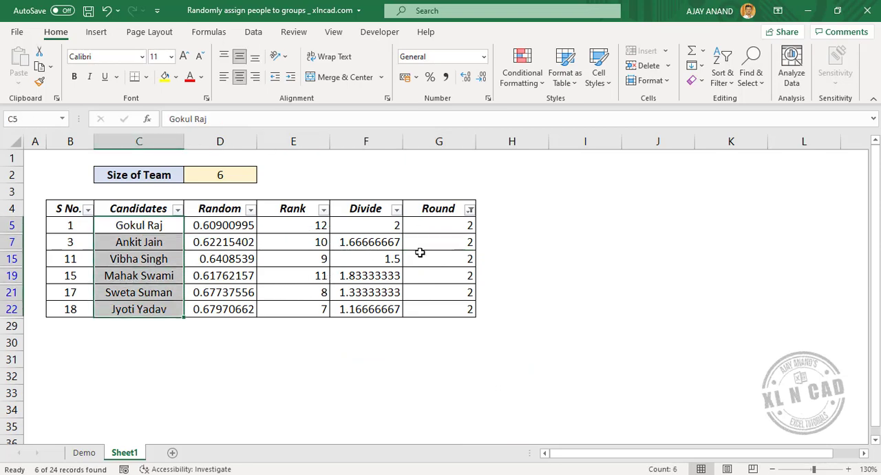
Step: Switch the Round column filter to only the value 3 and select the listed candidate names
click(470, 210)
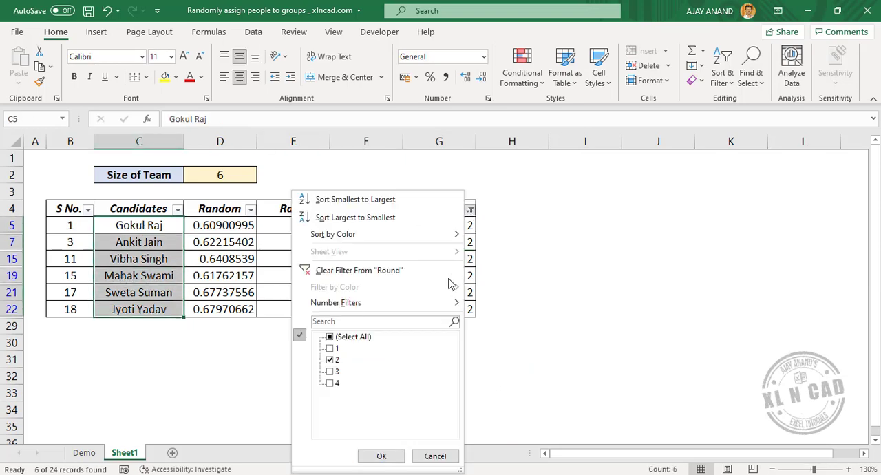
click(330, 361)
click(330, 372)
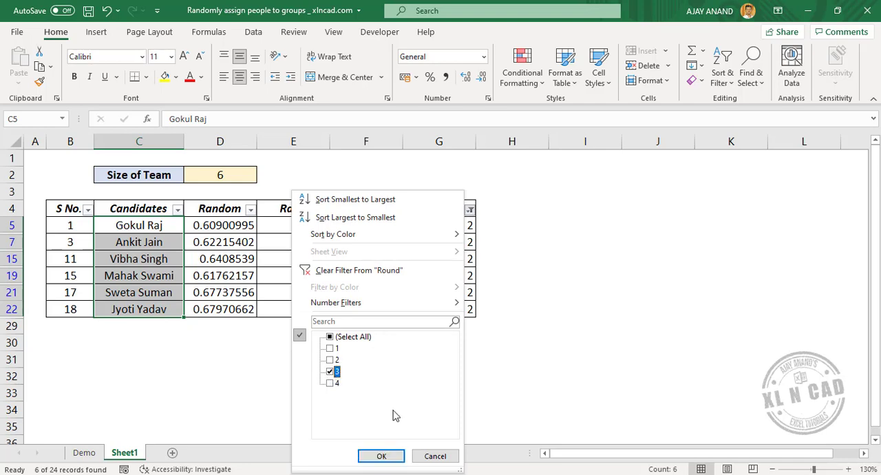
click(391, 455)
drag(163, 234, 160, 309)
Step: Switch the Round column filter to only the value 4, and remove the filter from the table
click(469, 211)
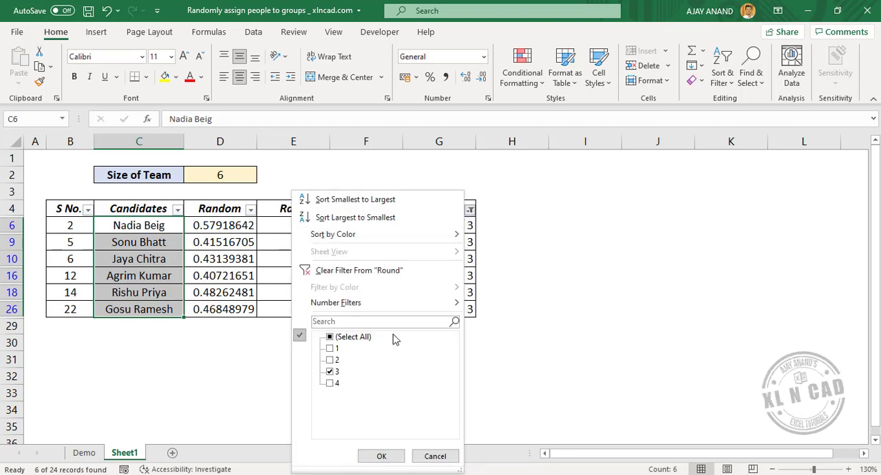
click(330, 372)
click(330, 383)
click(382, 455)
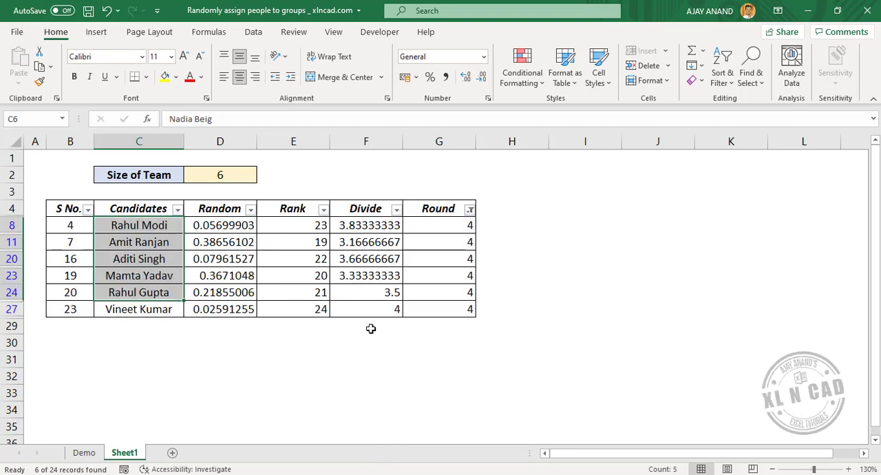
click(254, 32)
click(524, 68)
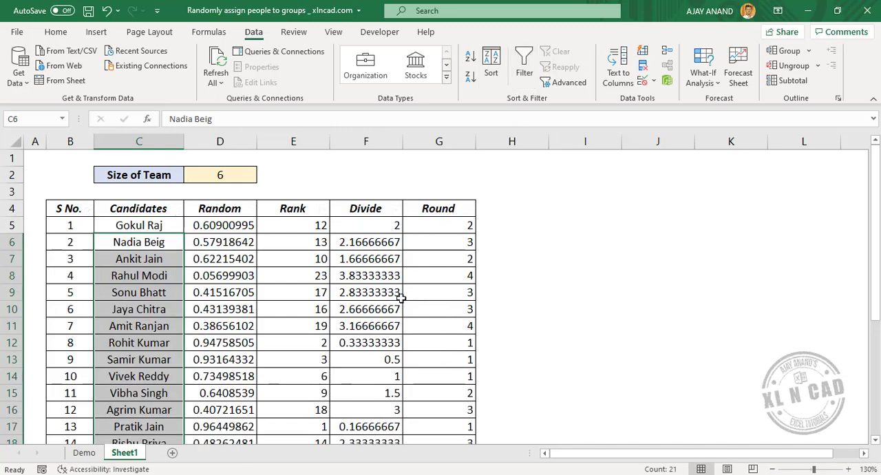
Step: Set the Size of Team in cell D2 to 8
click(246, 176)
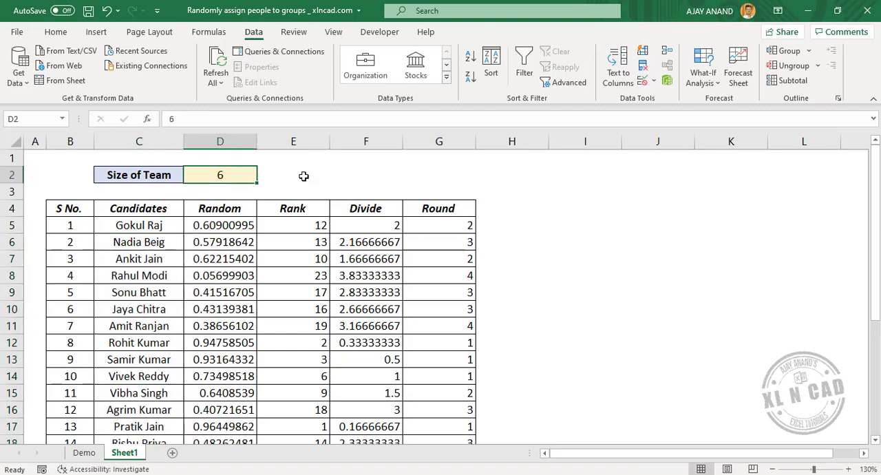
text(8)
key(Return)
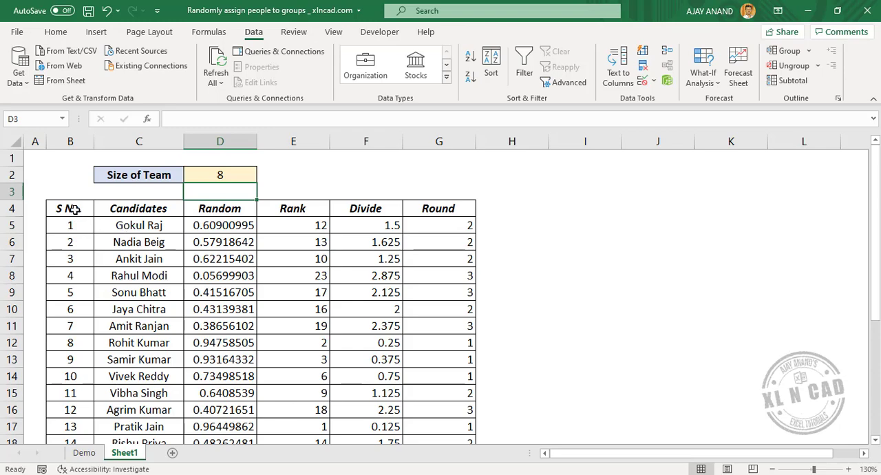
Step: Add filters to the headers B4:G4, show only Round value 3, and select the listed candidate names
drag(72, 209, 468, 209)
click(524, 65)
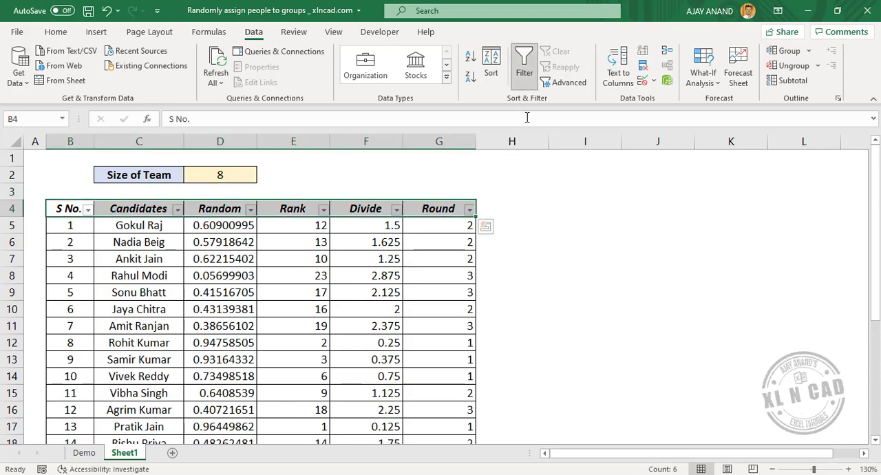
click(469, 210)
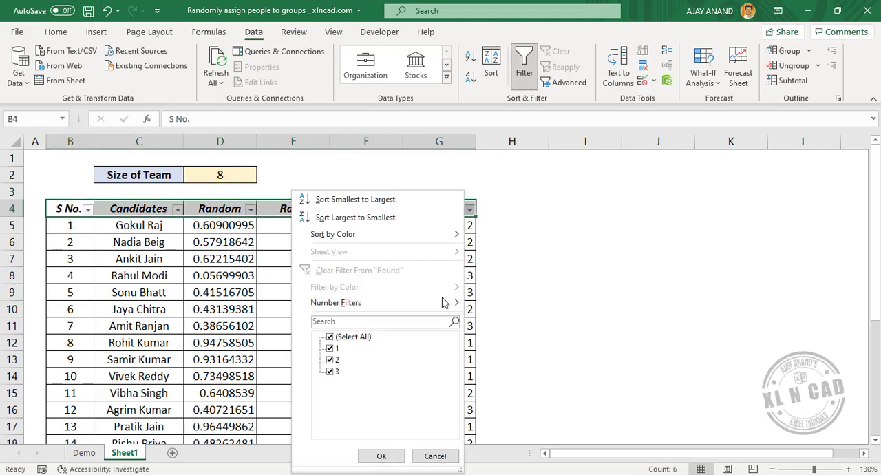
click(336, 349)
click(336, 359)
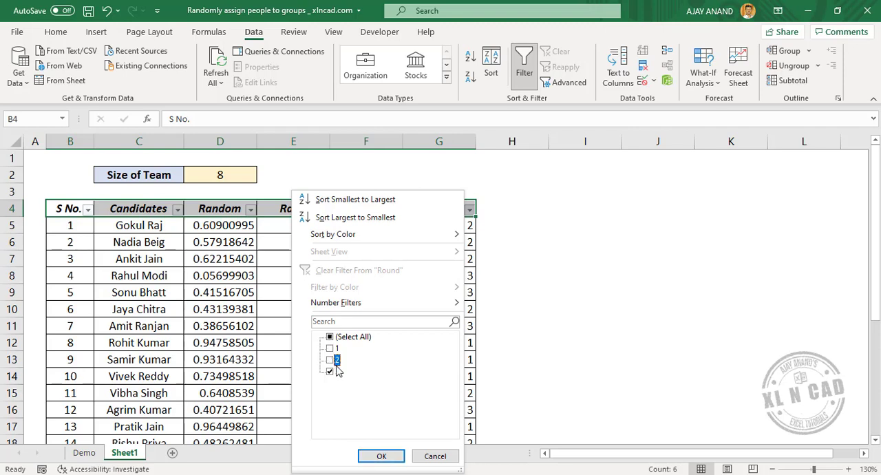
click(381, 457)
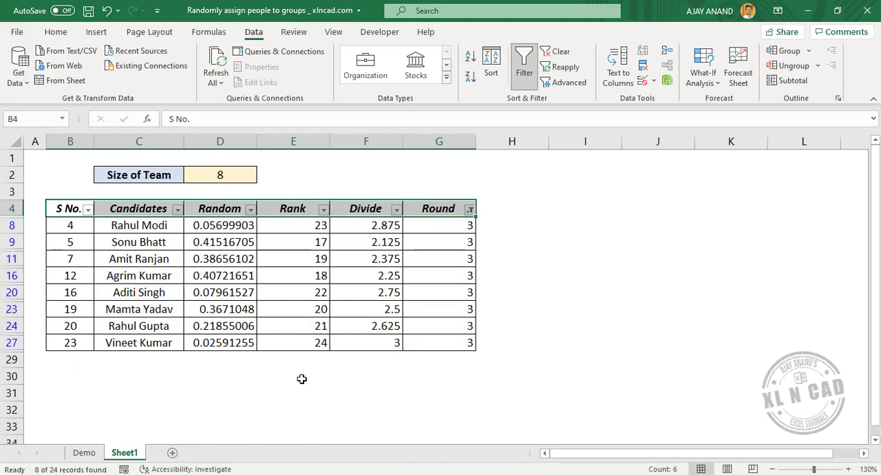
drag(154, 225, 165, 338)
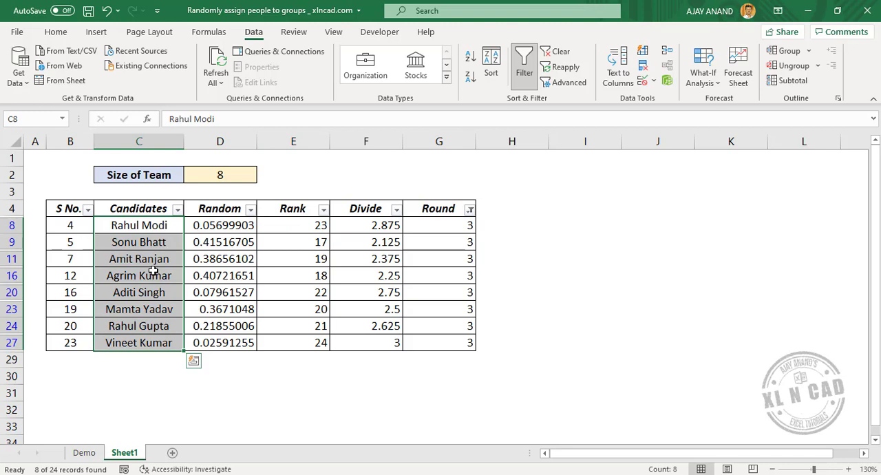
Step: Switch the Round filter to only the value 1, select the listed candidate names, and remove the filter from the table
click(469, 209)
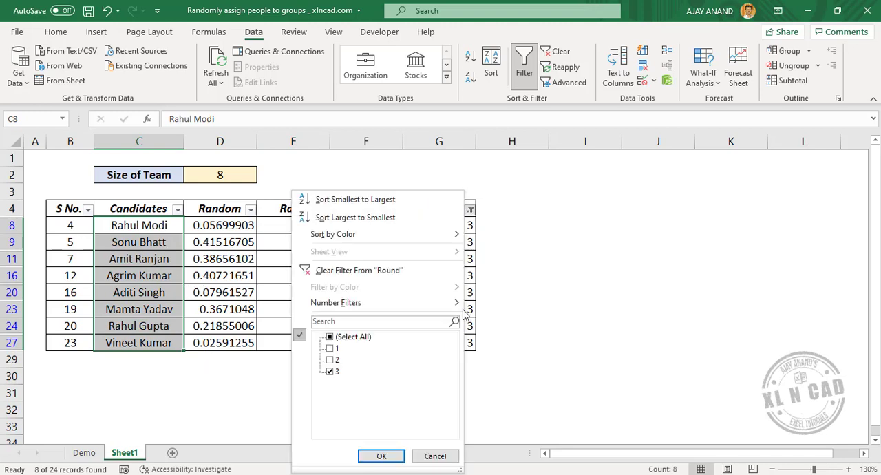
click(330, 349)
click(330, 371)
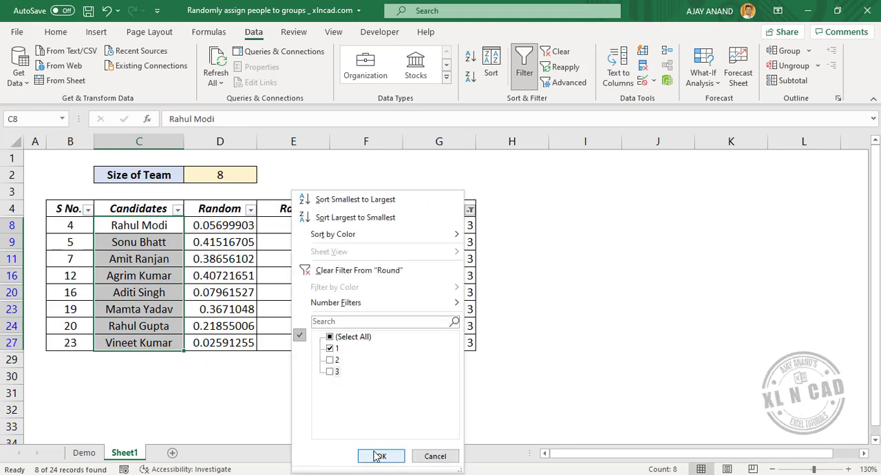
click(381, 456)
drag(141, 225, 158, 342)
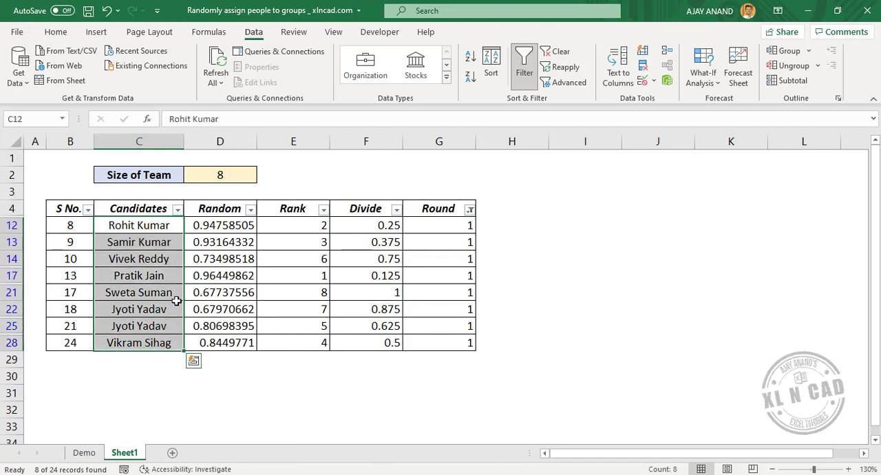
click(524, 69)
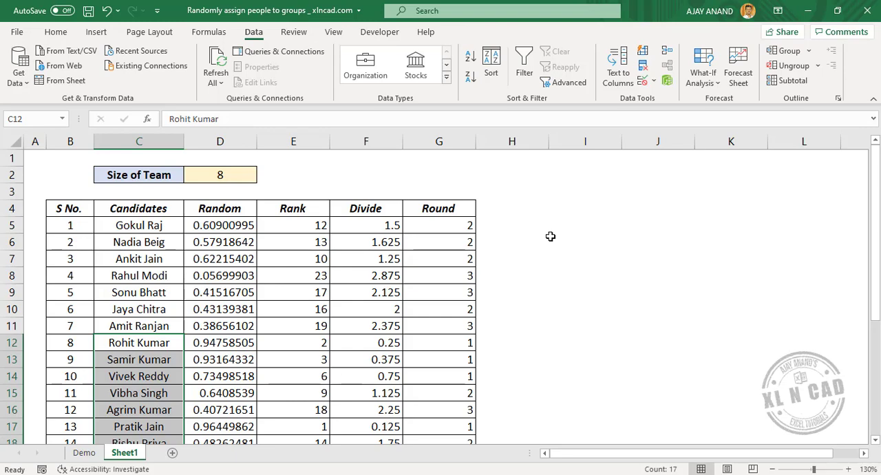
Step: Enter team numbers 1 and 2 in I4 and J4 and extend the number series along row 4
click(587, 209)
text(1)
key(Tab)
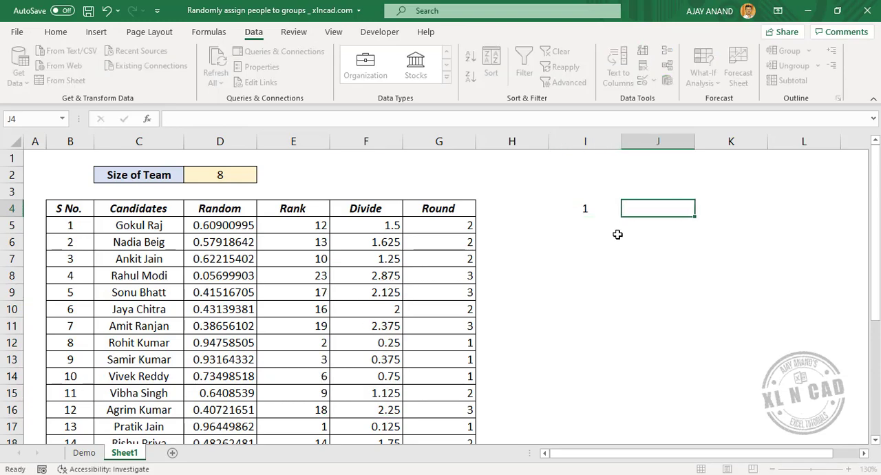
text(2)
key(Tab)
drag(595, 207, 868, 214)
drag(728, 454, 651, 454)
Step: Start a FILTER formula in I5 with the candidate names $C$5:$C$28 as the absolute array
click(581, 223)
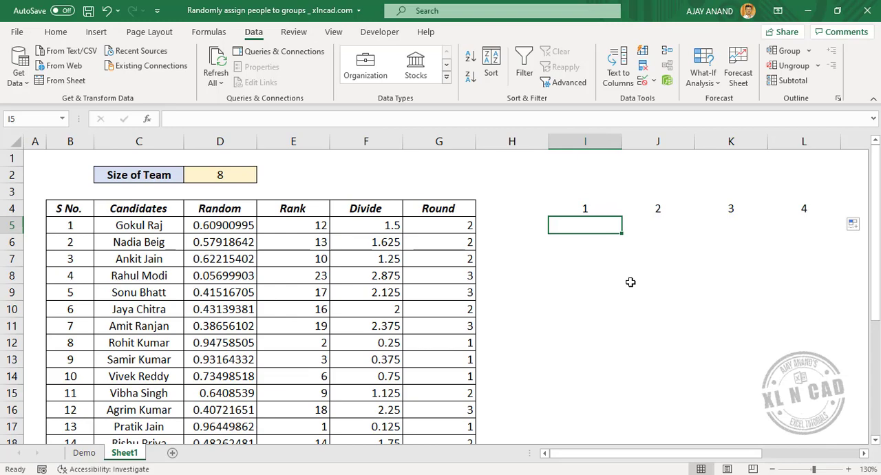
text(=)
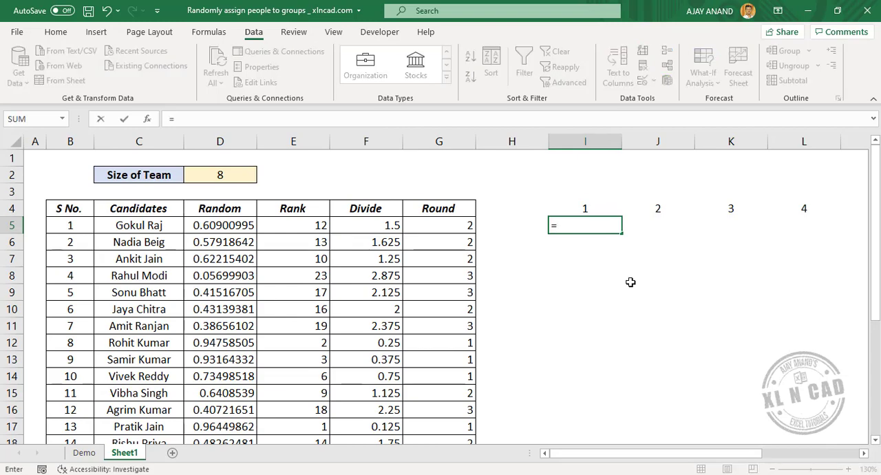
text(FILTER()
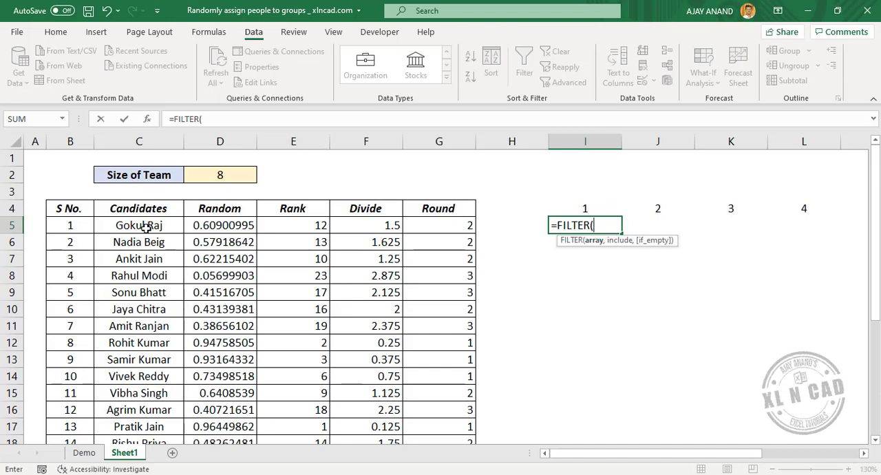
drag(145, 226, 133, 415)
scroll(205, 290, up, 4)
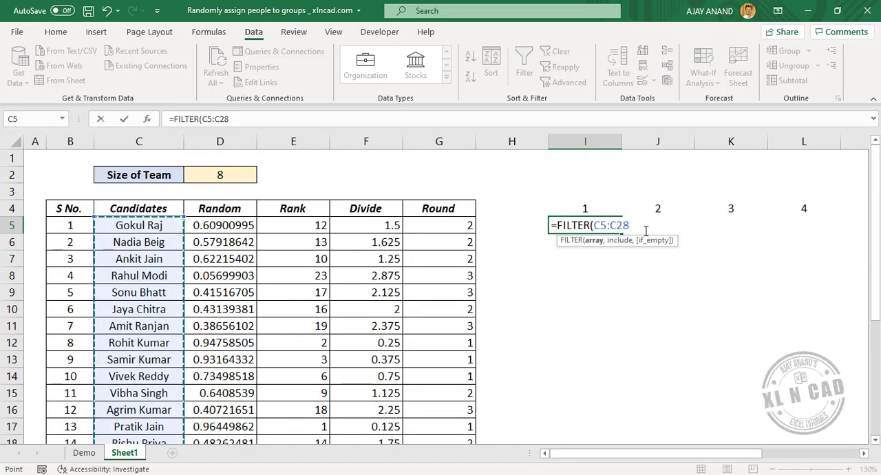
key(F4)
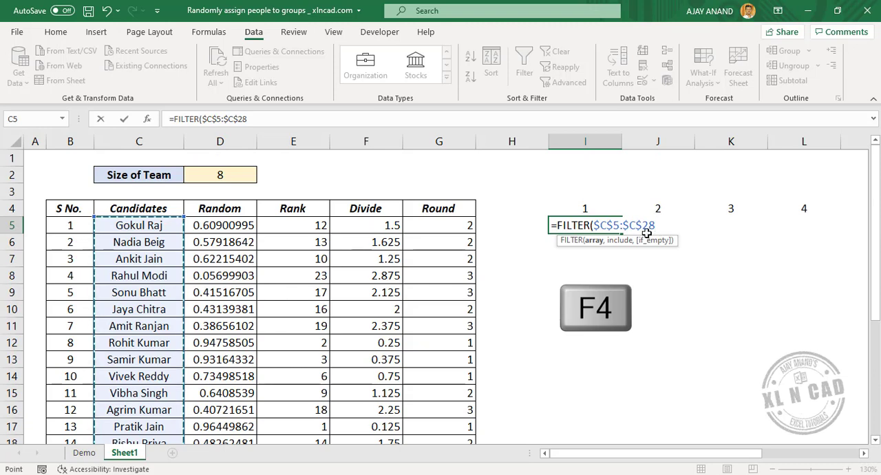
text(,)
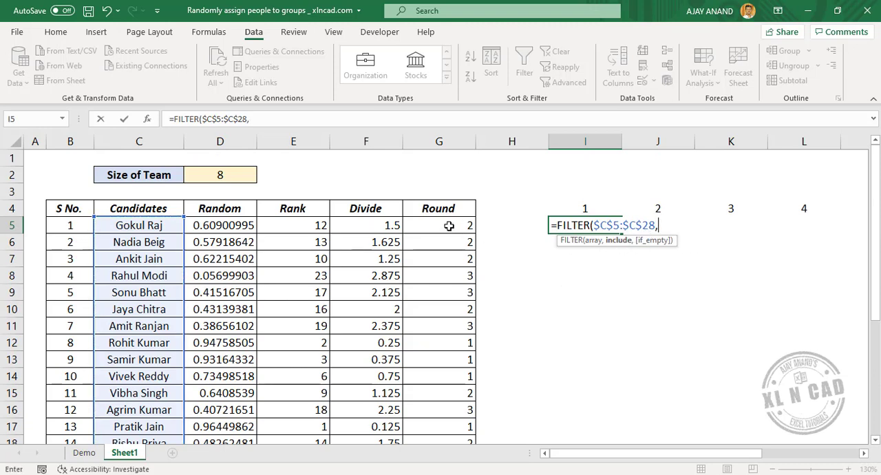
Step: Complete the I5 FILTER formula with the include condition $G$5:$G$28=I4 and enter it
drag(449, 226, 448, 410)
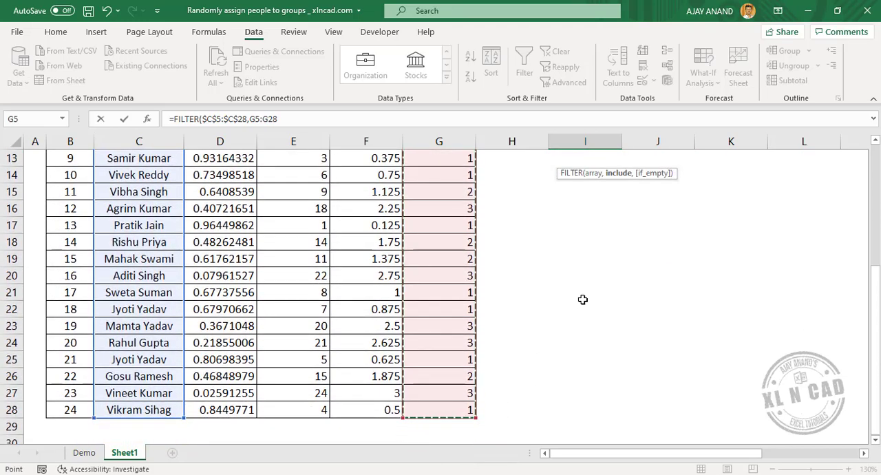
key(F4)
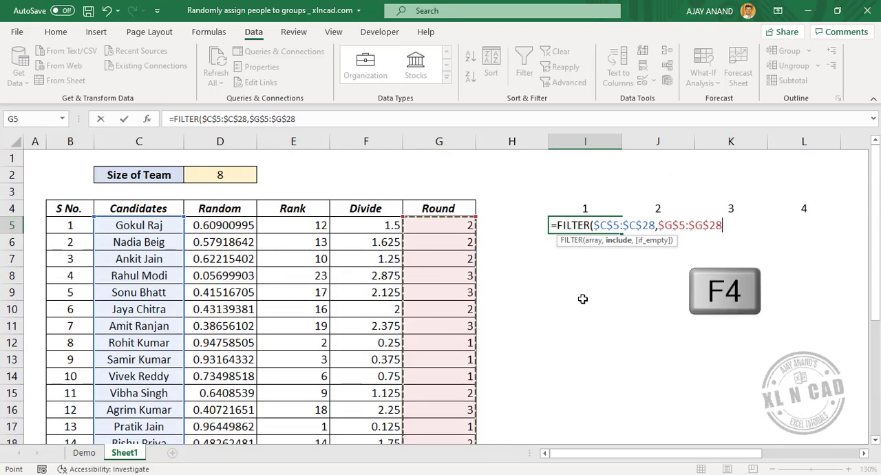
text(=)
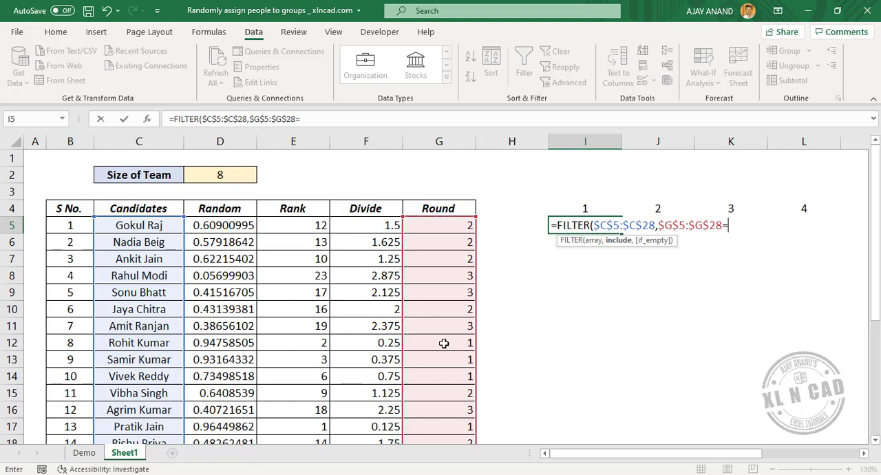
click(576, 209)
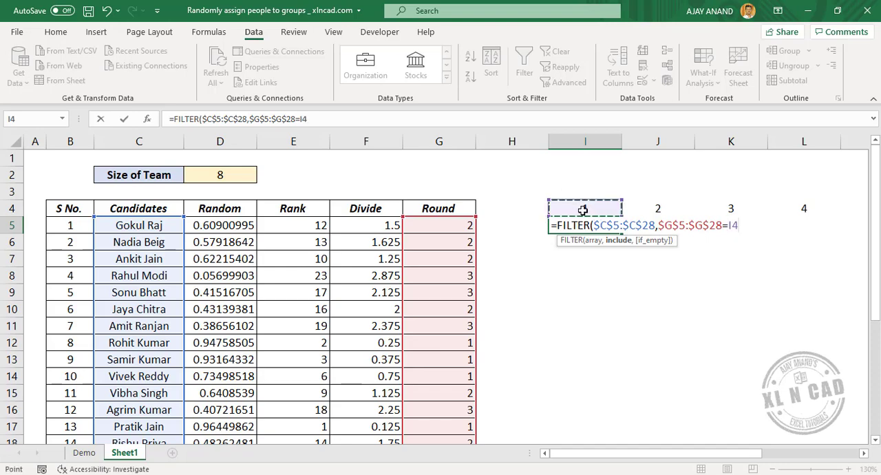
text())
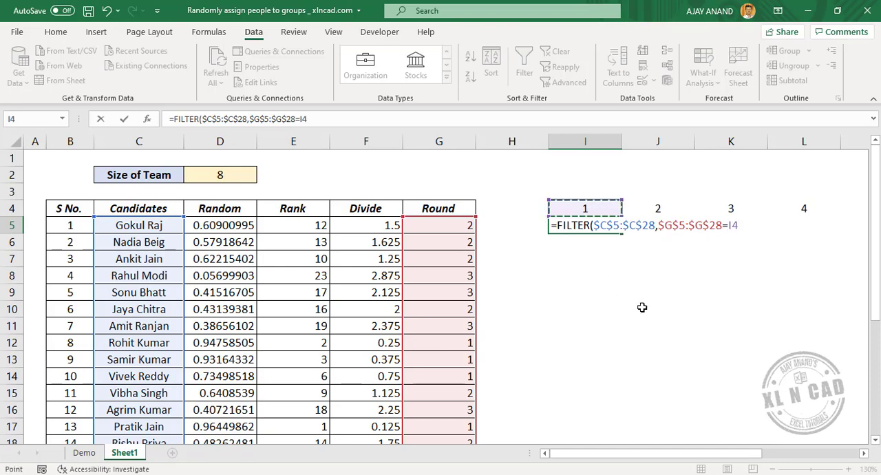
key(Return)
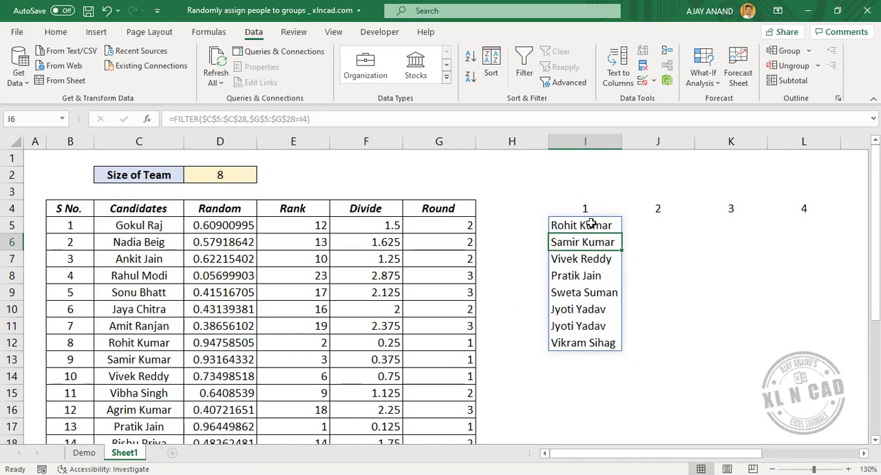
Step: Select the row 5 cells from J5 onward under the team numbers and start a FILTER formula with array $C$5:$C$28
drag(648, 223, 846, 221)
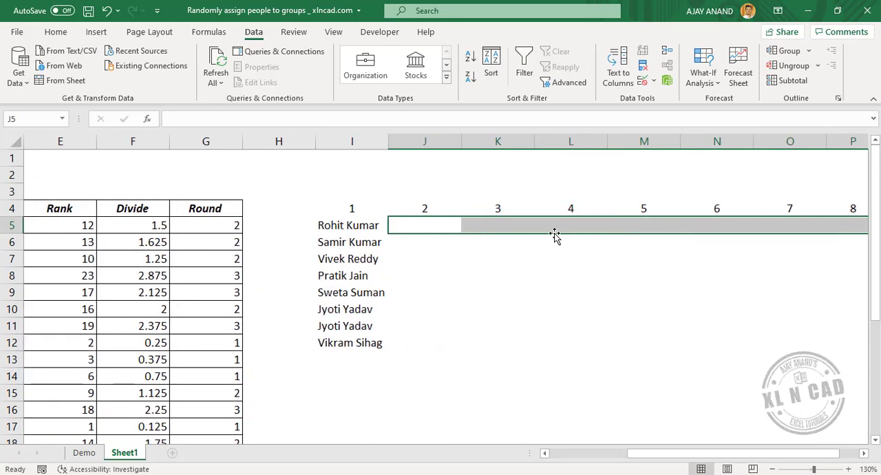
drag(663, 452, 531, 451)
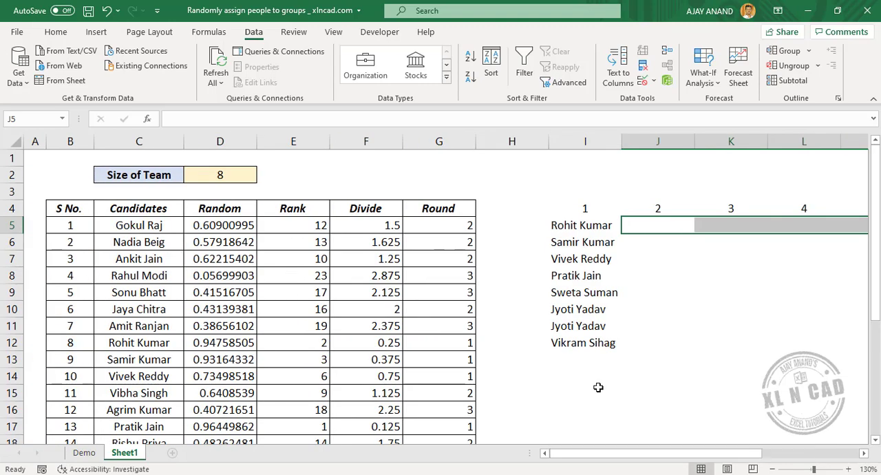
click(256, 121)
text(=)
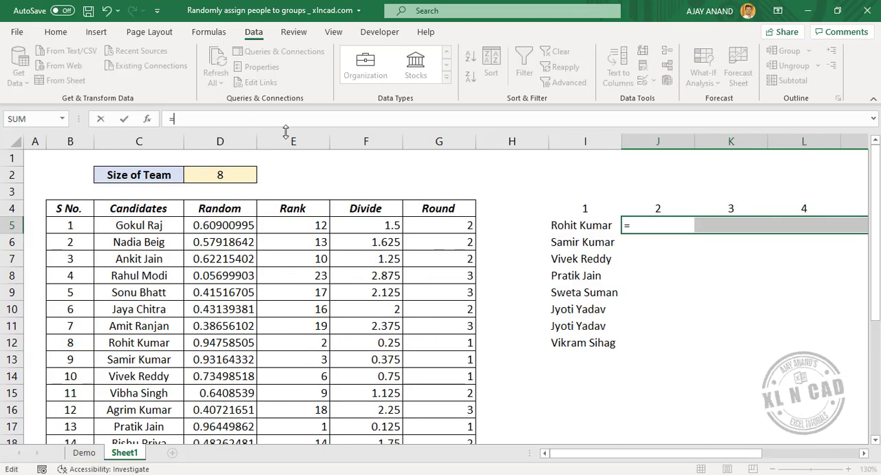
text(FILTER)
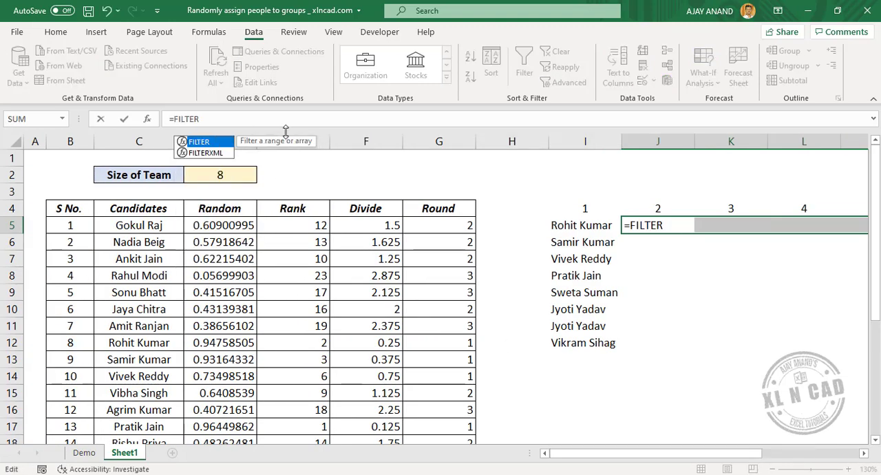
text(()
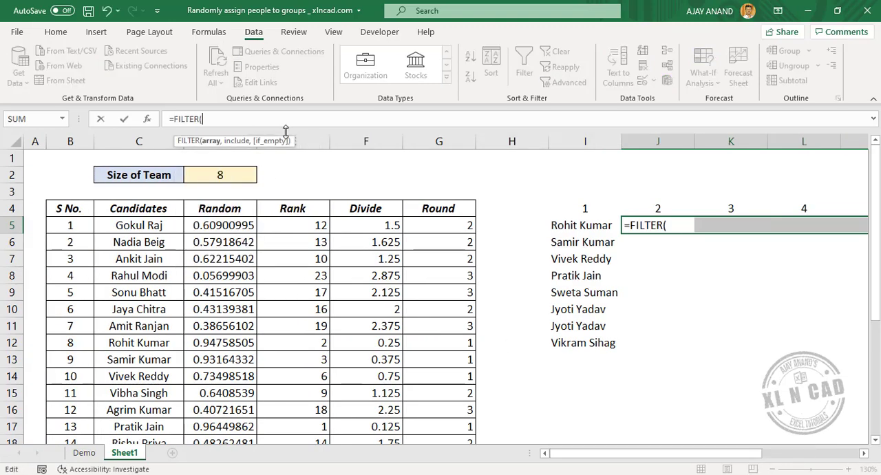
click(128, 226)
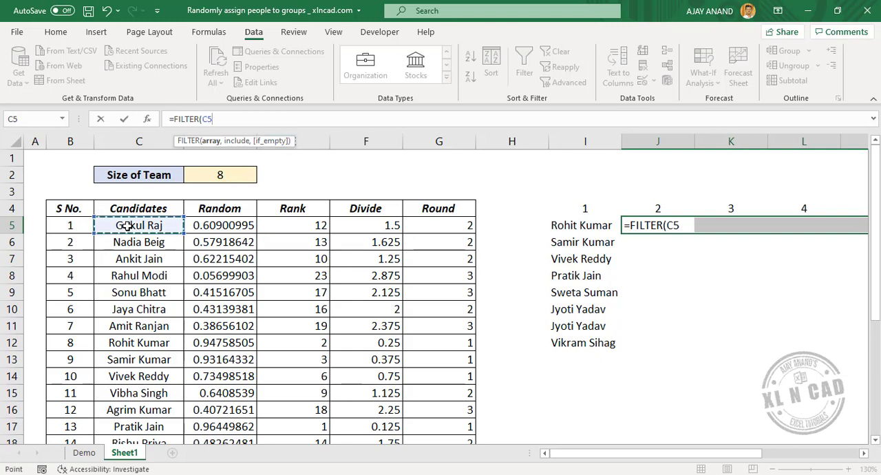
key(End)
key(shift+Down)
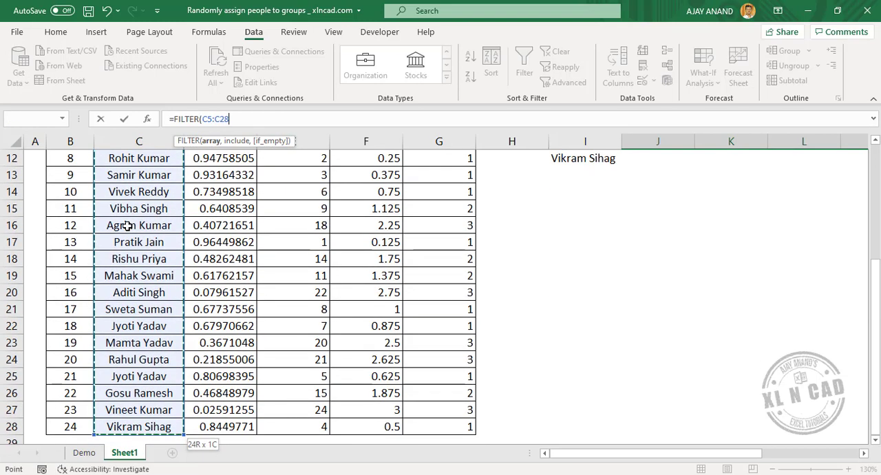
scroll(128, 226, up, 4)
key(F4)
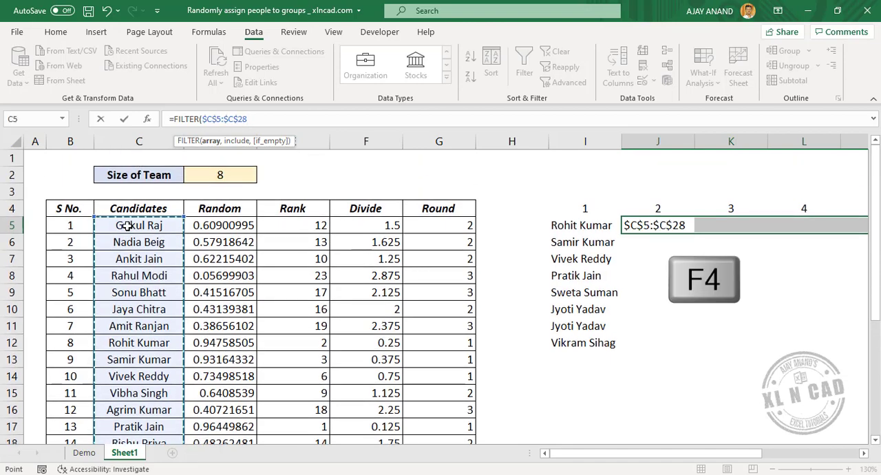
text(,)
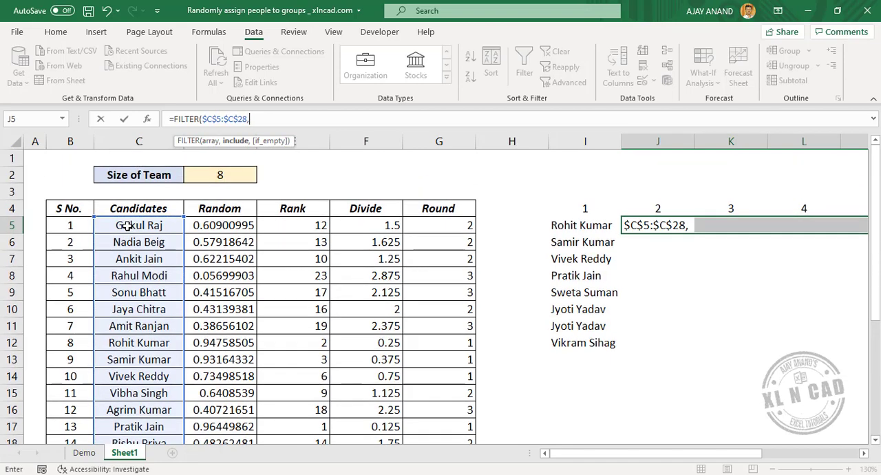
Step: Complete the FILTER formula with the include condition $G$5:$G$28=J4 and enter it in all selected row 5 cells
click(443, 227)
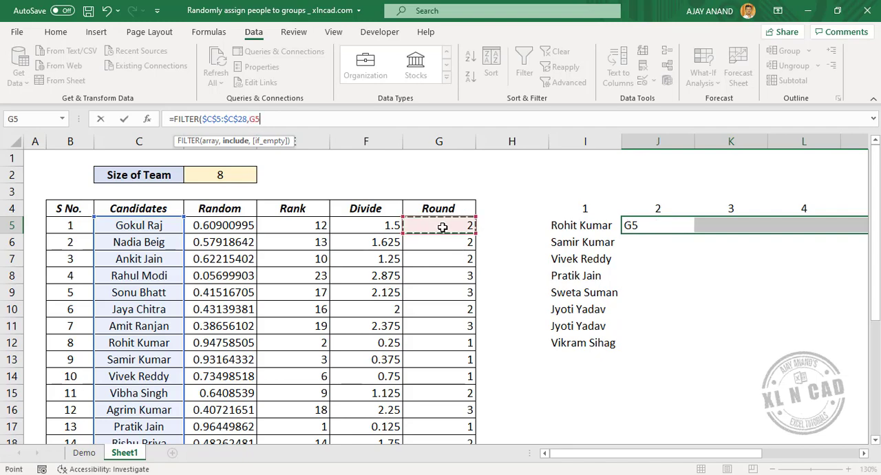
key(ctrl+shift+Down)
scroll(443, 227, up, 4)
key(F4)
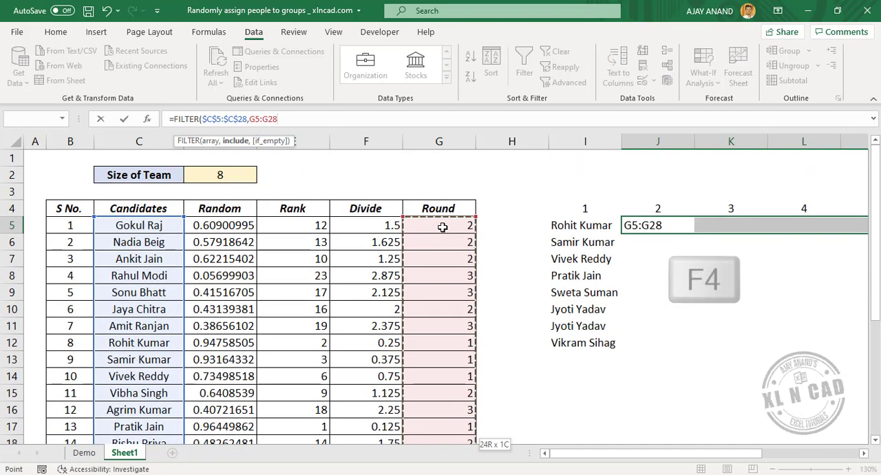
key(F4)
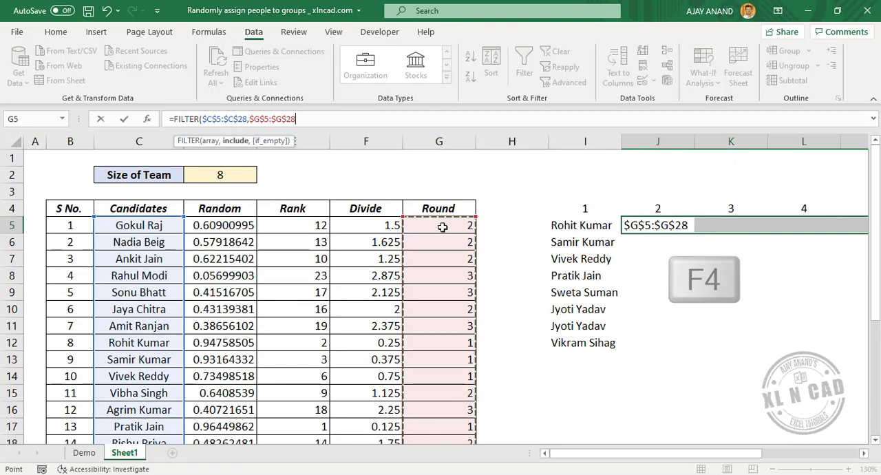
text(=)
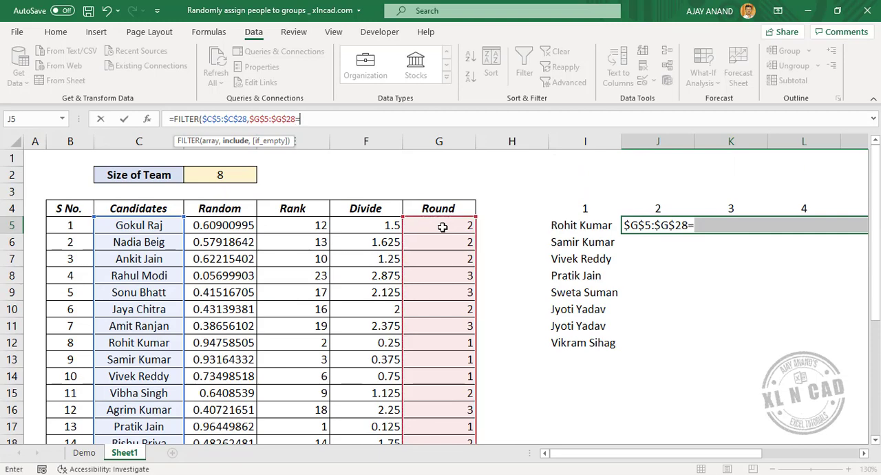
click(659, 208)
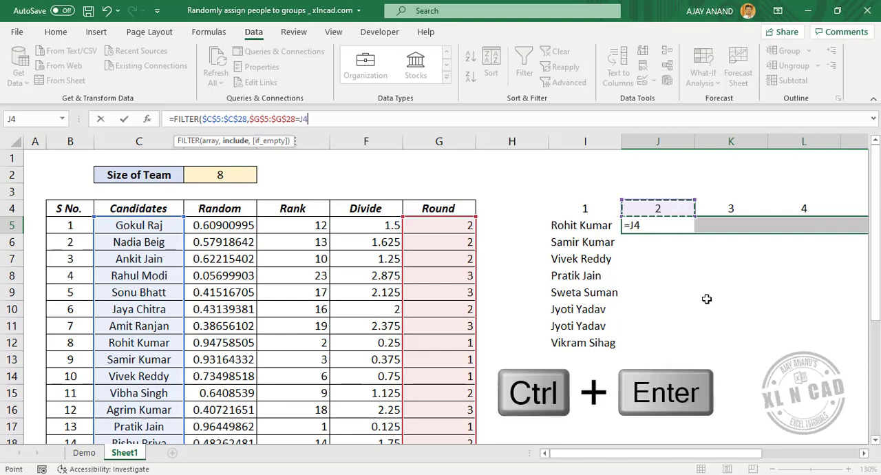
key(ctrl+Return)
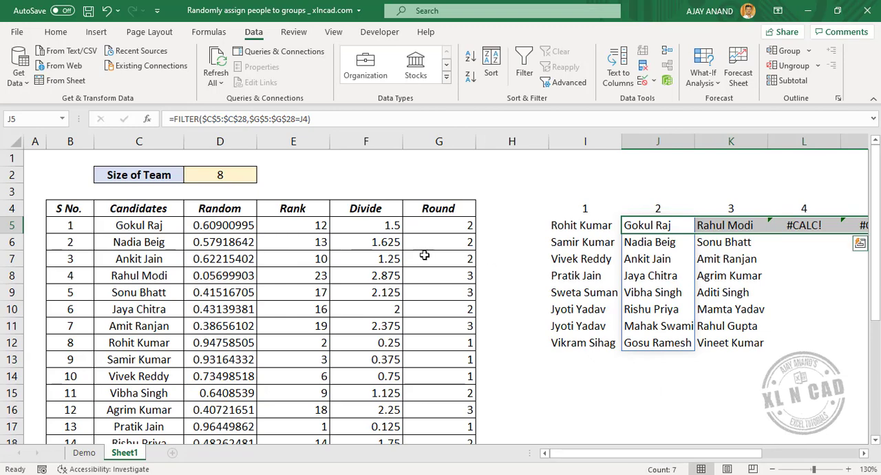
Step: Set the Size of Team in D2 to 6
click(587, 240)
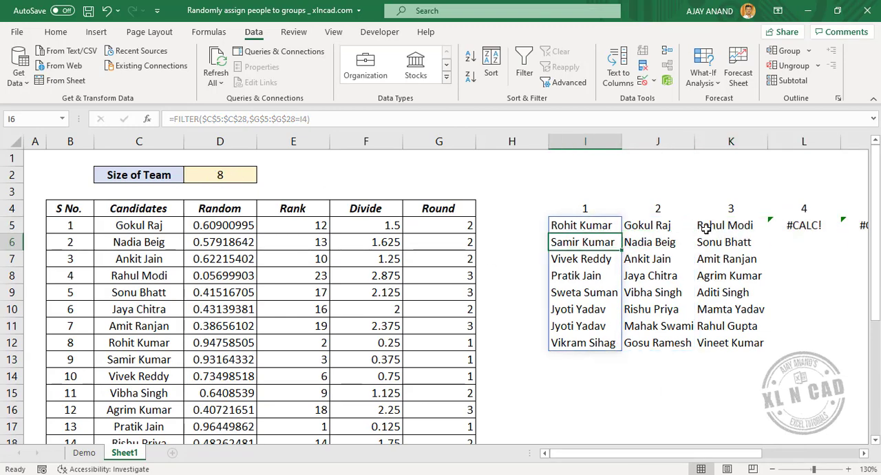
click(237, 175)
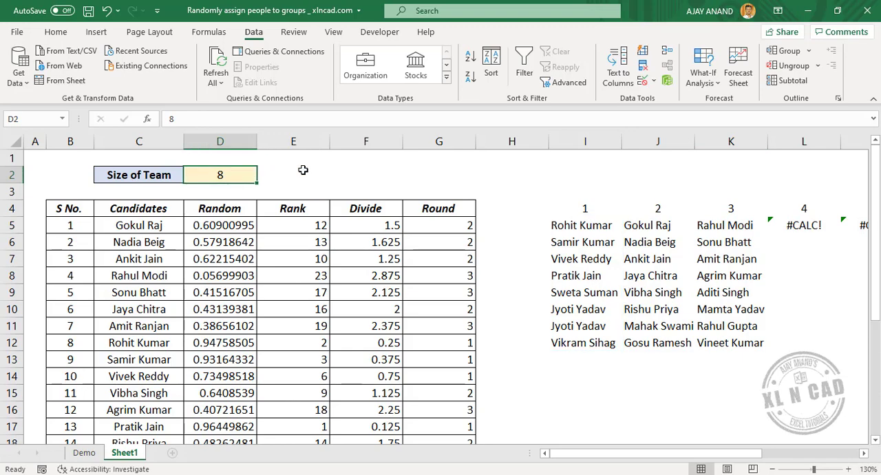
text(6)
key(Return)
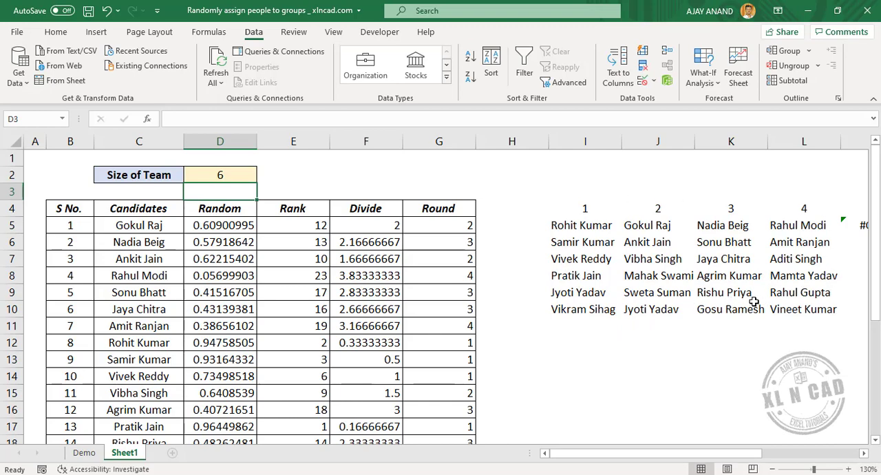
Step: Set the Size of Team in D2 to 4 and select the first team's FILTER formula in I5
click(243, 168)
text(4)
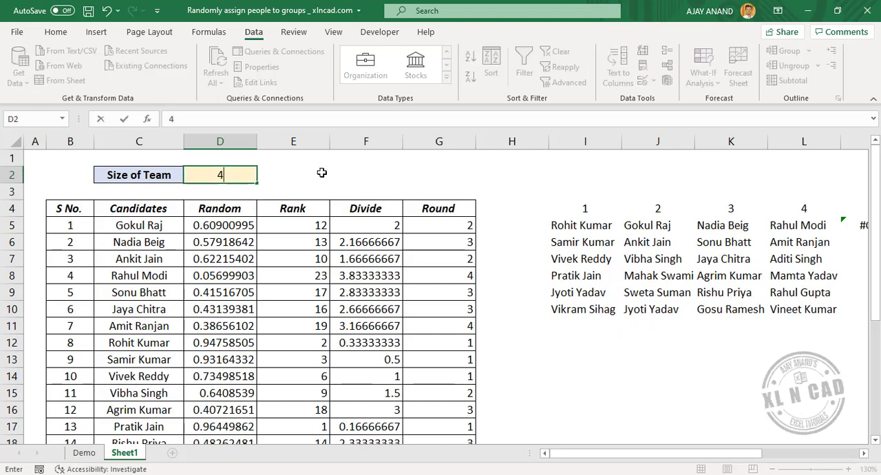
key(Return)
drag(625, 456, 580, 455)
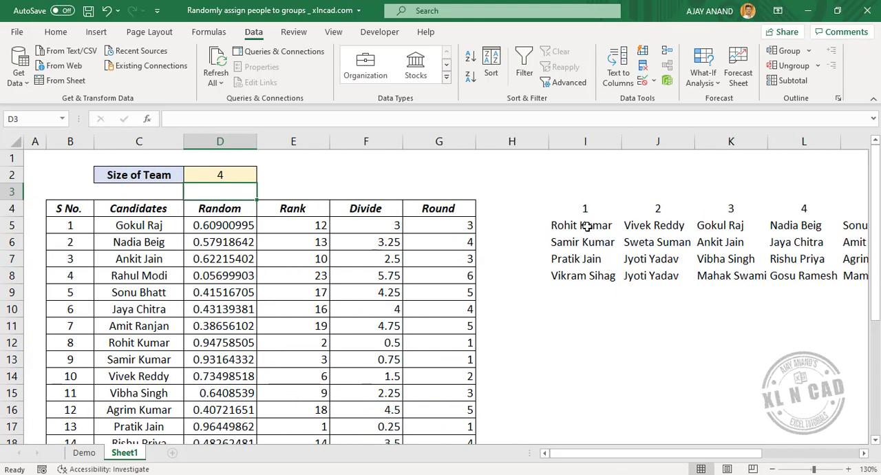
click(586, 225)
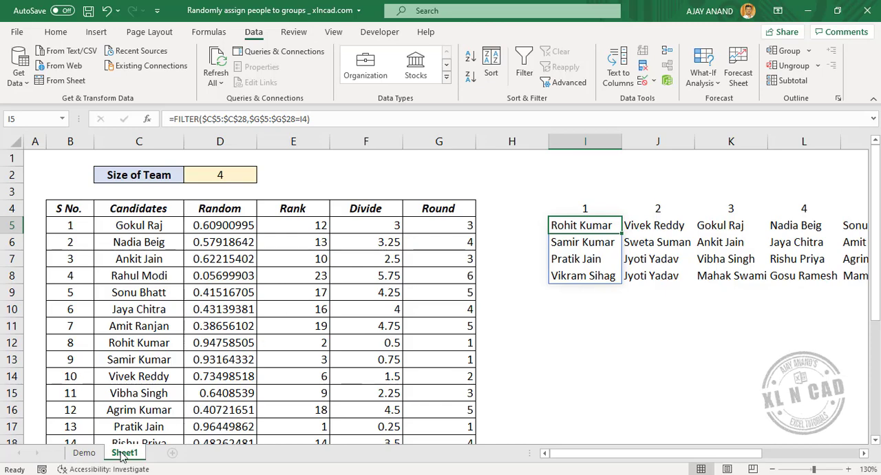
Step: Duplicate Sheet1 and clear the team lists in I5:Q13 on the copy, keeping the team numbers in row 4
drag(123, 454, 189, 446)
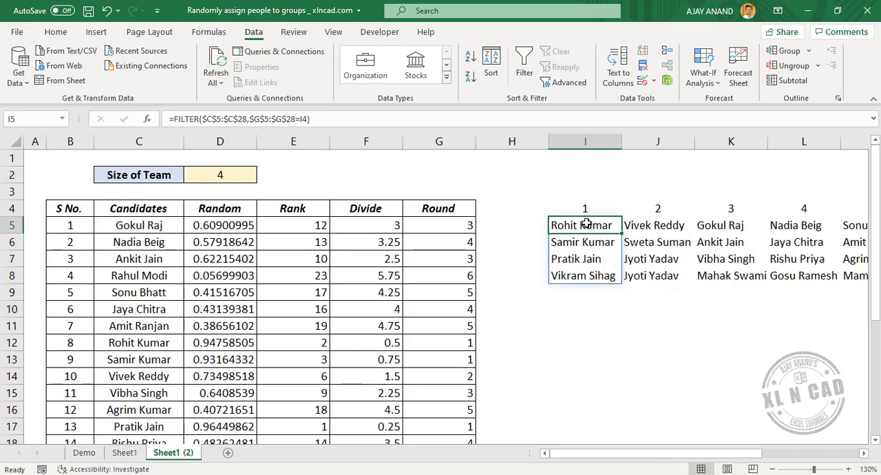
drag(586, 224, 822, 370)
key(Delete)
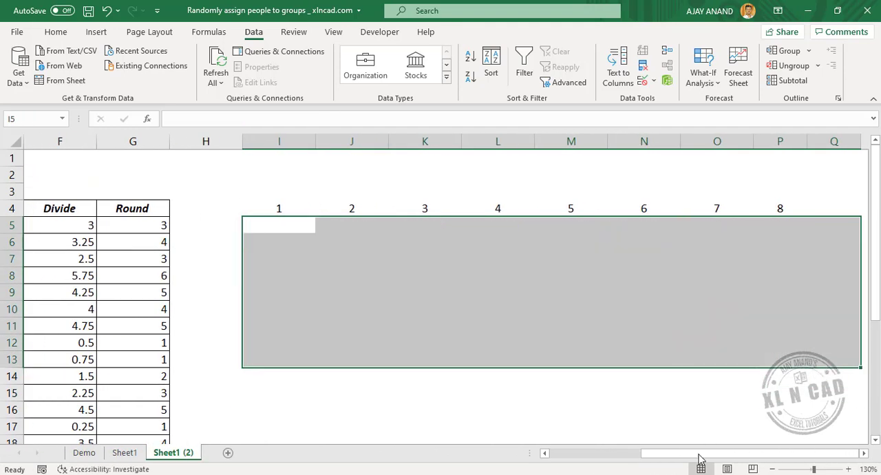
drag(645, 458, 523, 453)
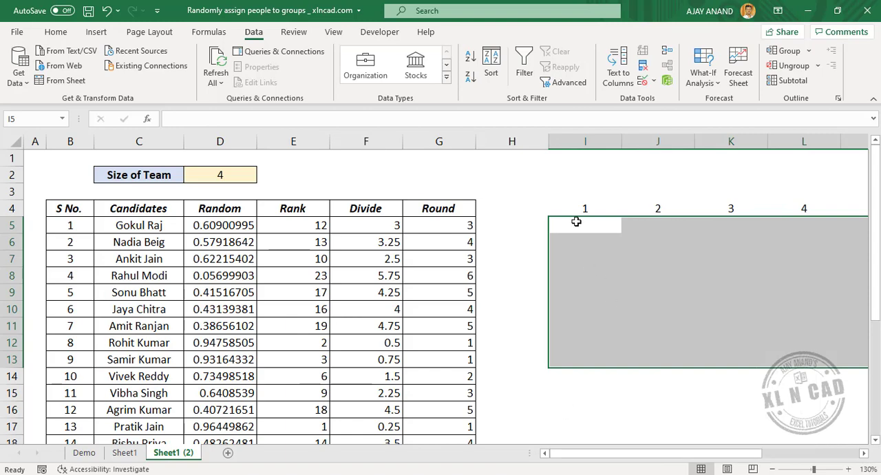
Step: Start a formula in I5 with IFERROR around INDEX, using the candidate names $C$5:$C$28 as the absolute array
click(579, 224)
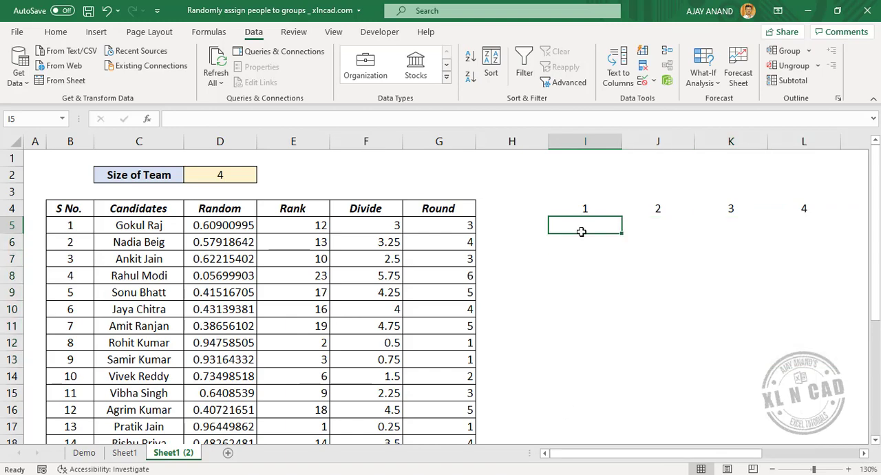
click(202, 117)
text(=)
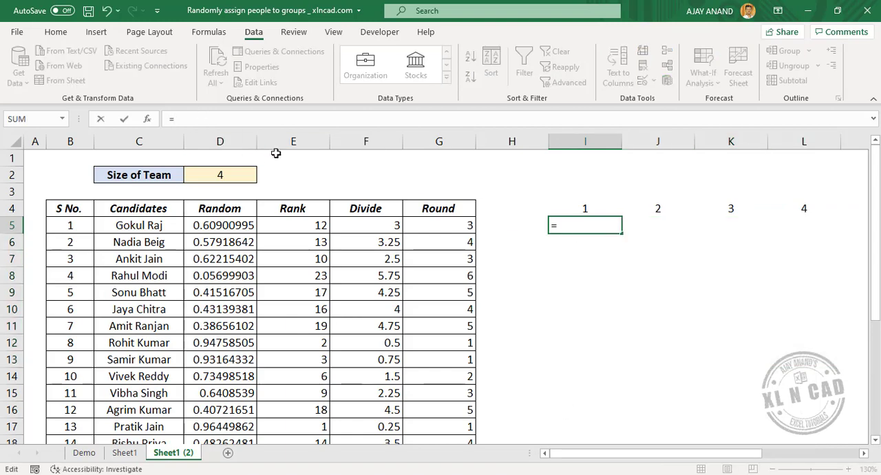
text(IFER)
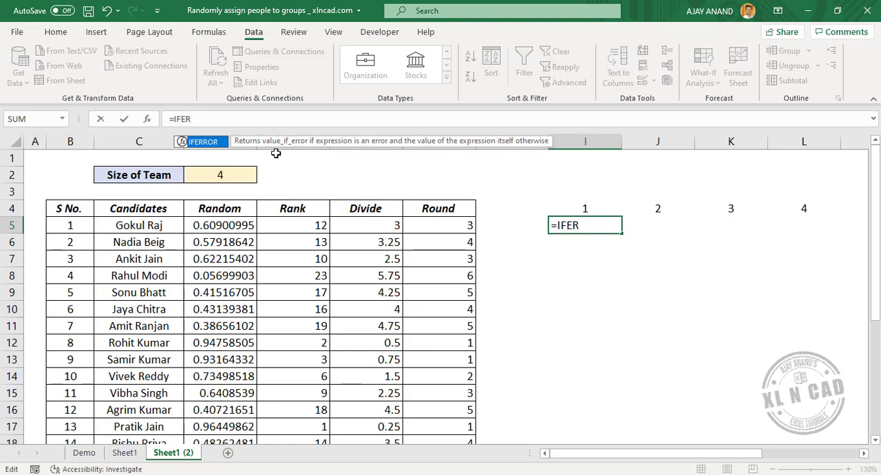
key(Tab)
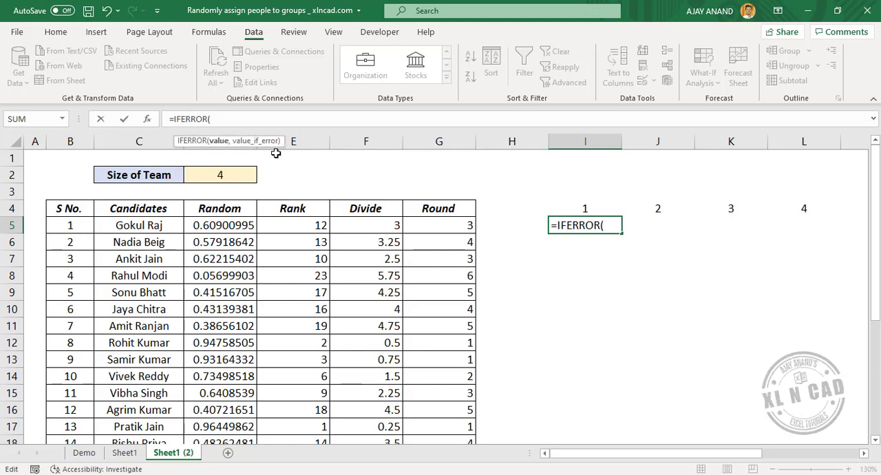
text(IND)
key(Tab)
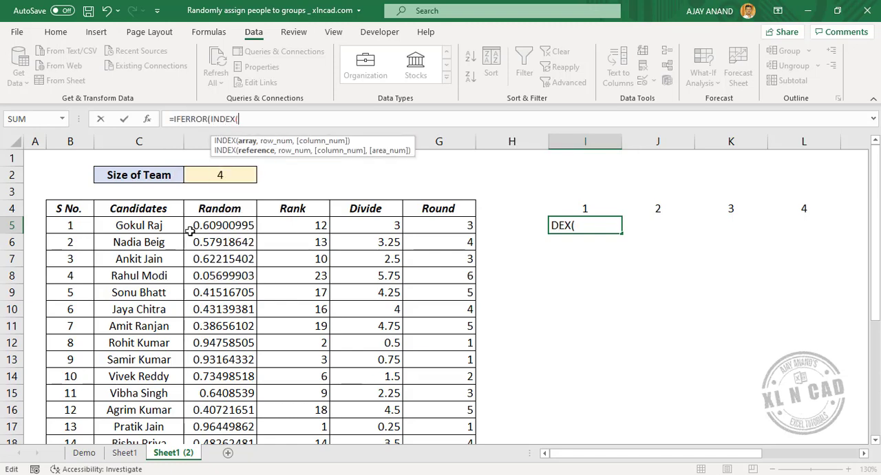
drag(145, 226, 138, 409)
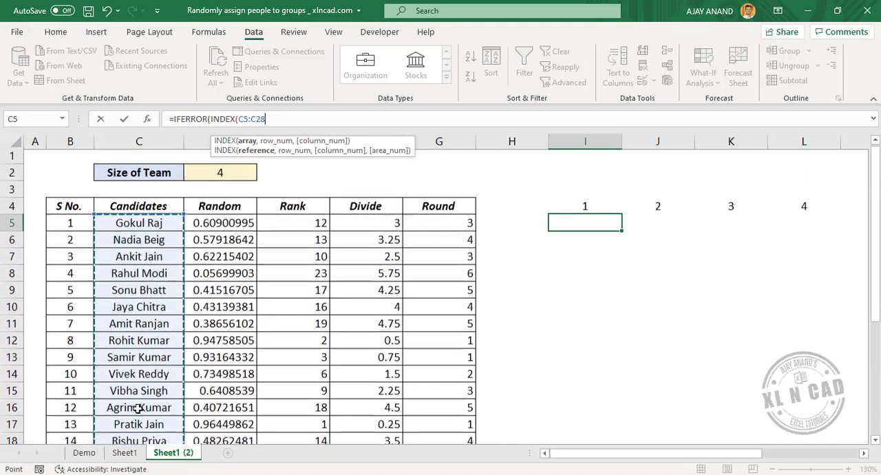
key(F4)
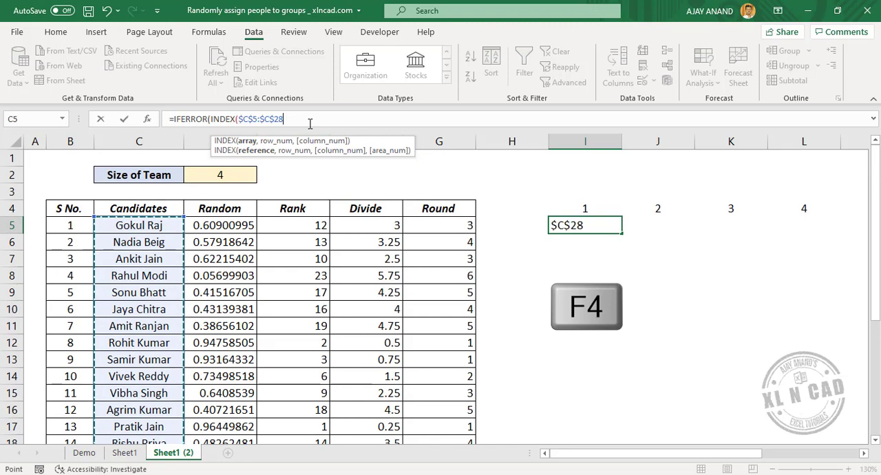
text(,)
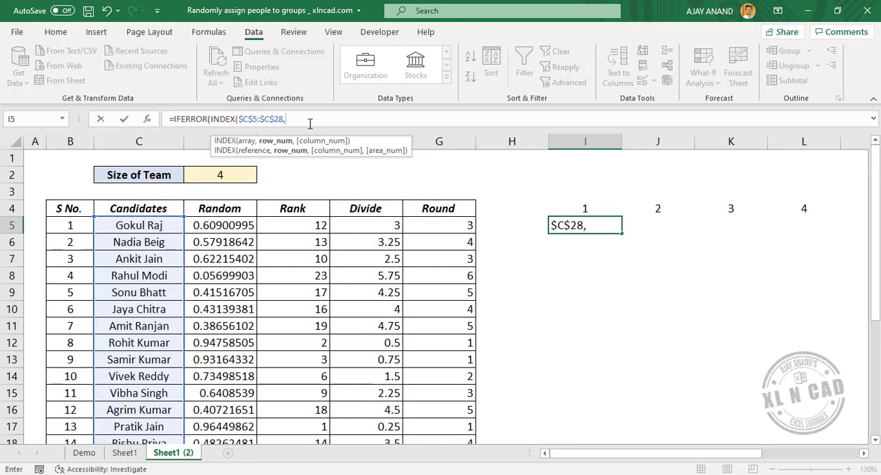
text(SMALL()
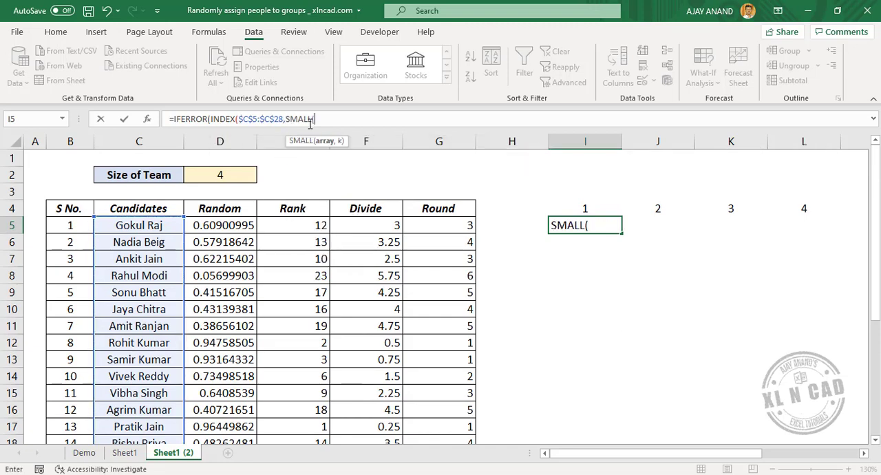
text(IF)
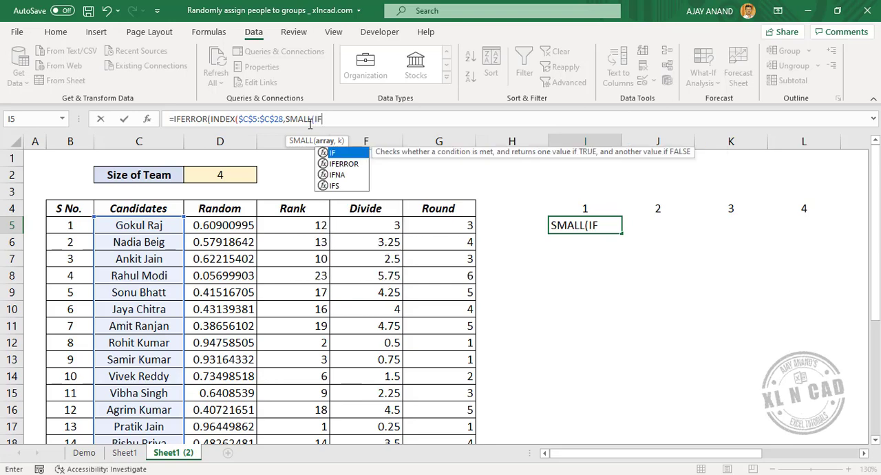
text(()
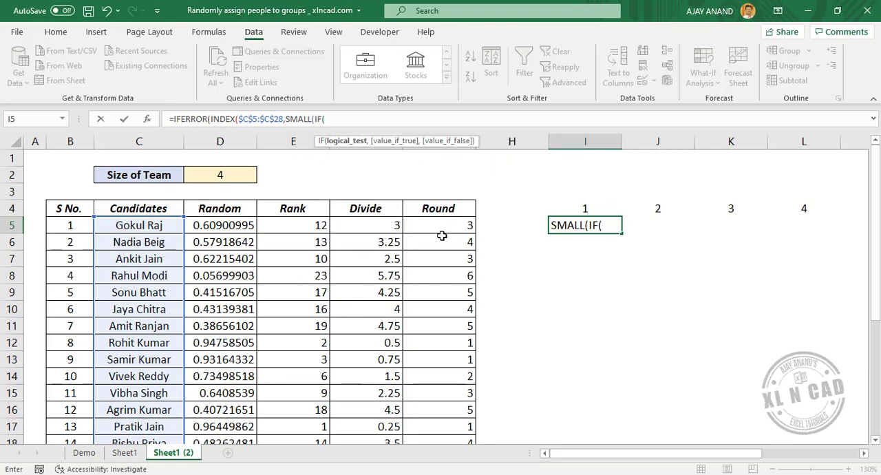
Step: Add SMALL with a nested IF as the INDEX row number, using the logical test $G$5:$G$28=I$4
drag(442, 228, 448, 426)
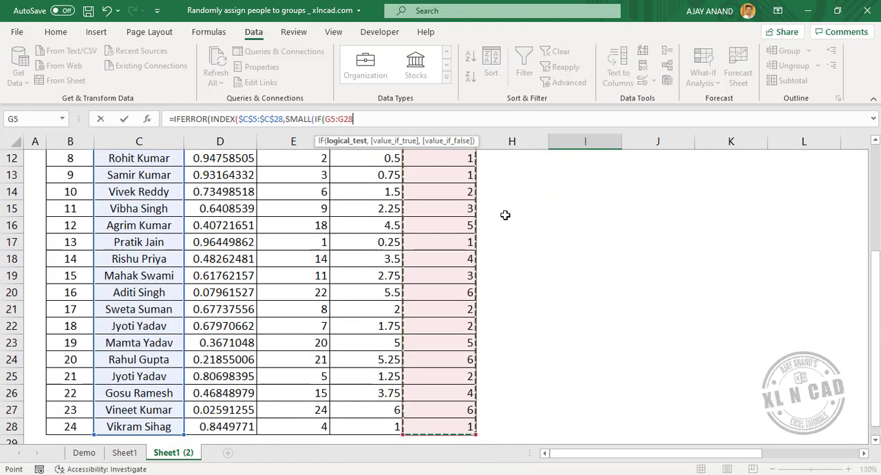
scroll(506, 214, up, 4)
key(F4)
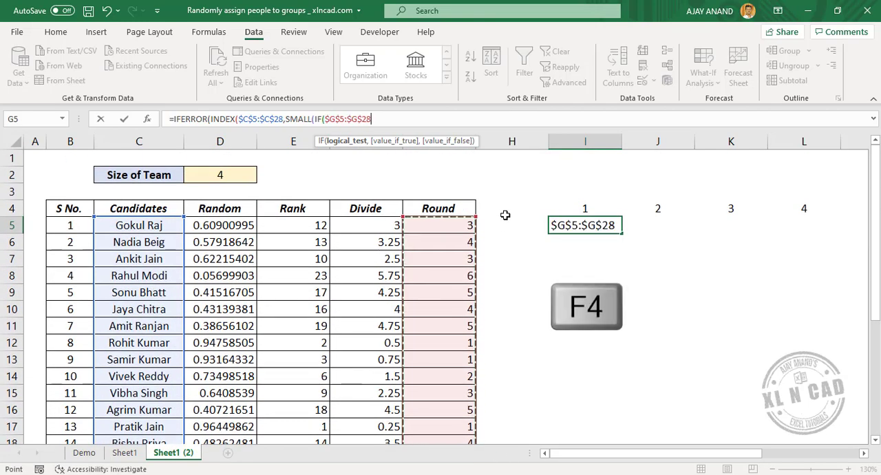
text(=)
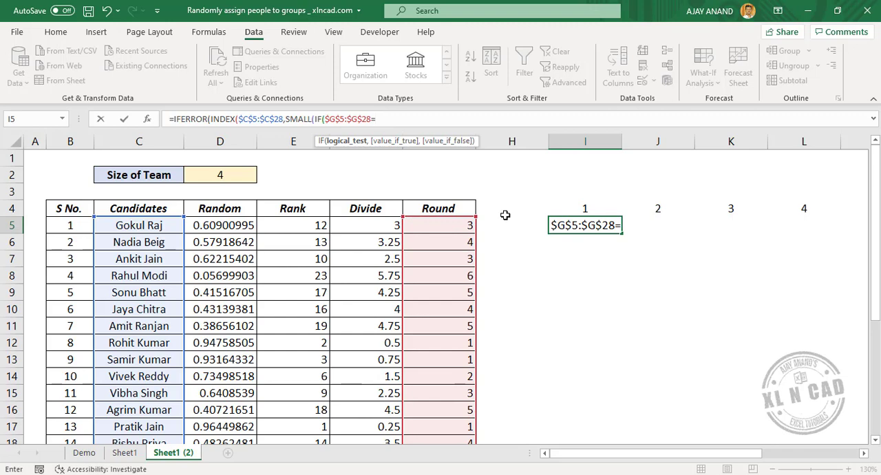
click(581, 209)
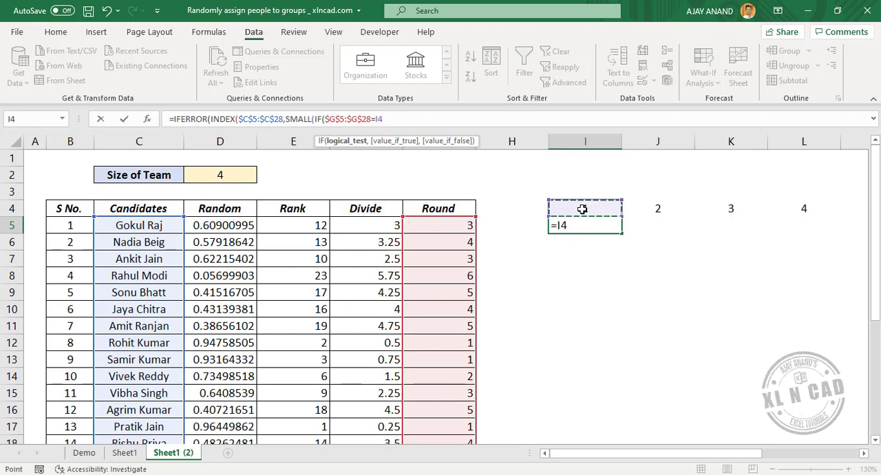
click(417, 123)
text($4)
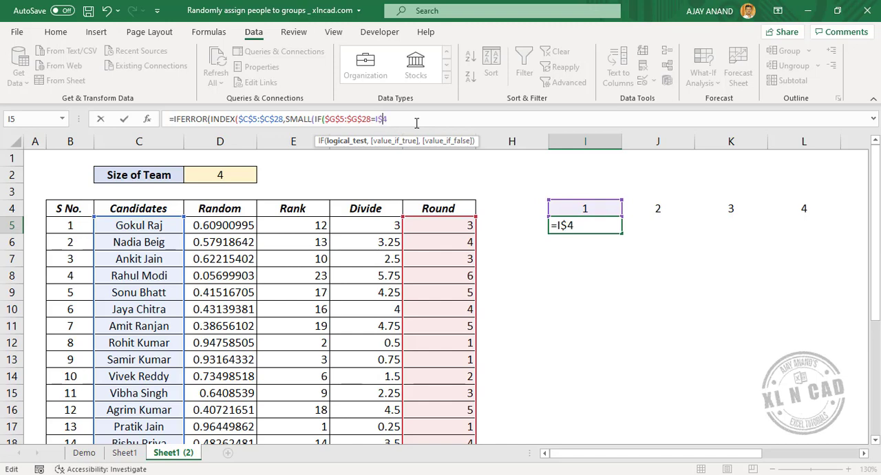
text(,)
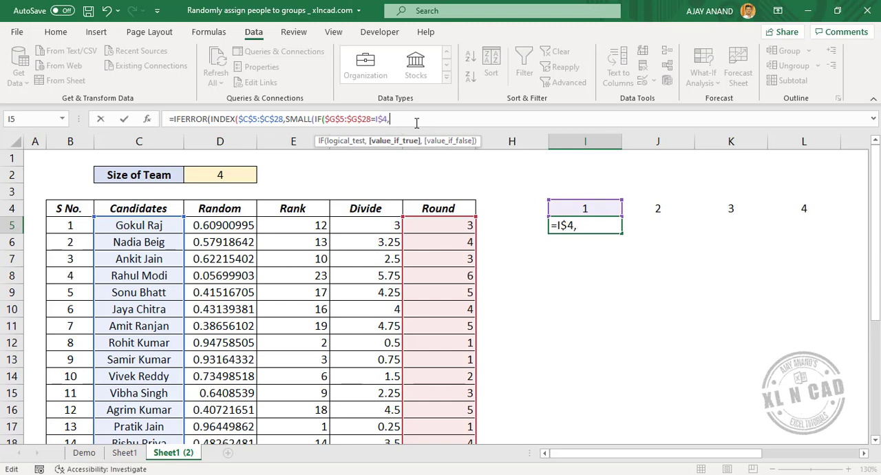
text(ROW()
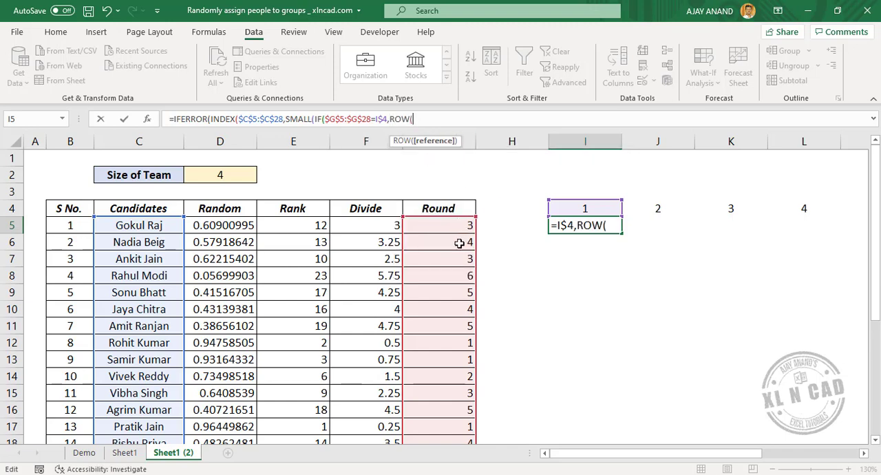
Step: Complete the nested IF with ROW($G$5:$G$28)-4 as the true value and an empty string "" as the false value
drag(447, 227, 447, 409)
scroll(506, 315, up, 4)
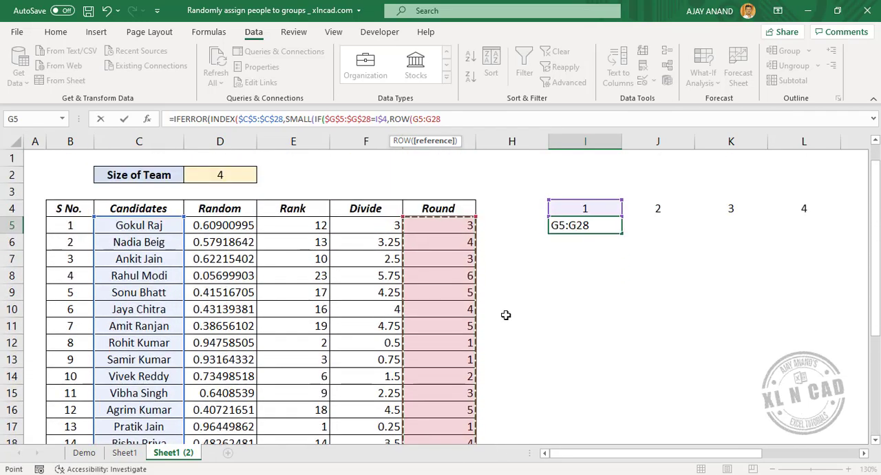
key(F4)
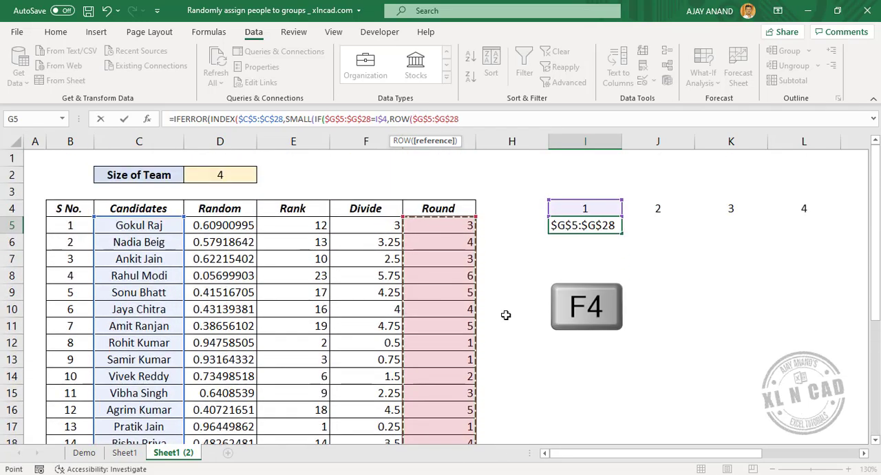
text(-4)
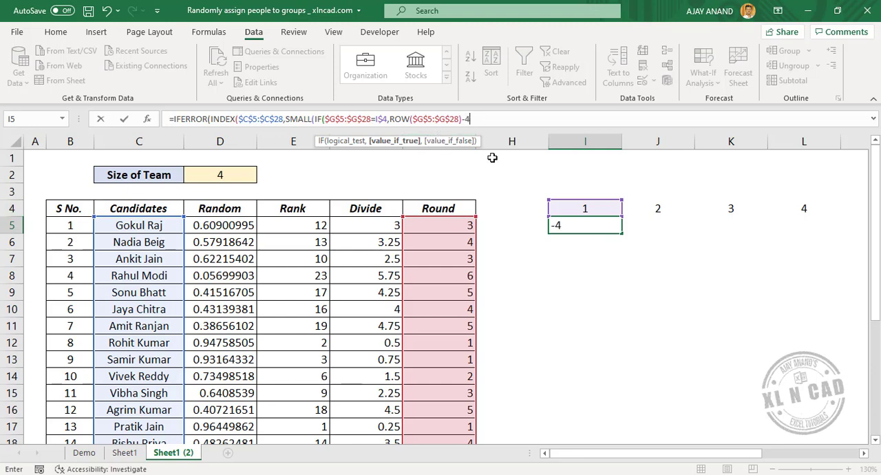
text(,)
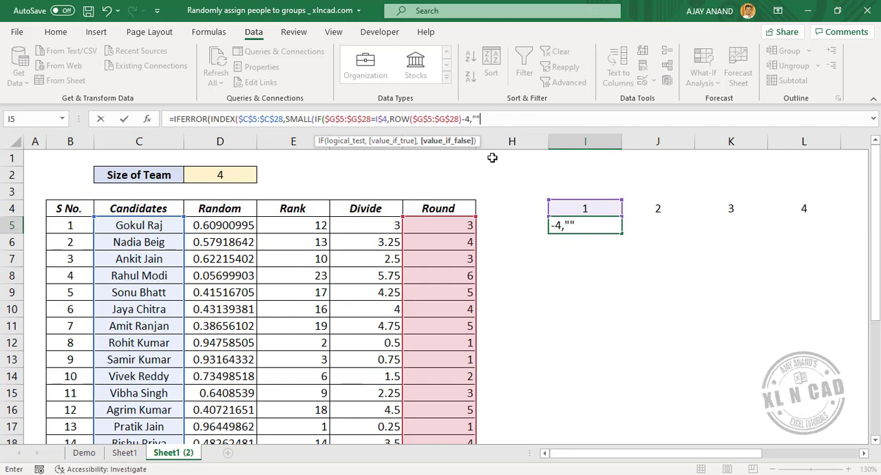
text(""))
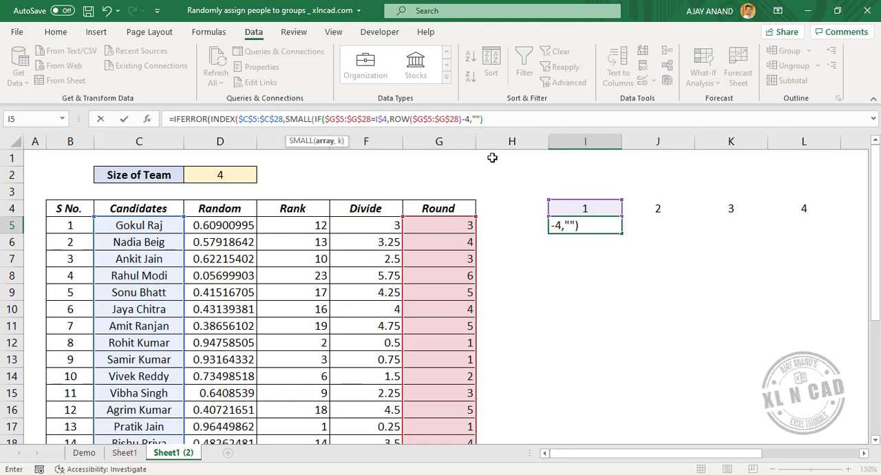
text(,ROWS)
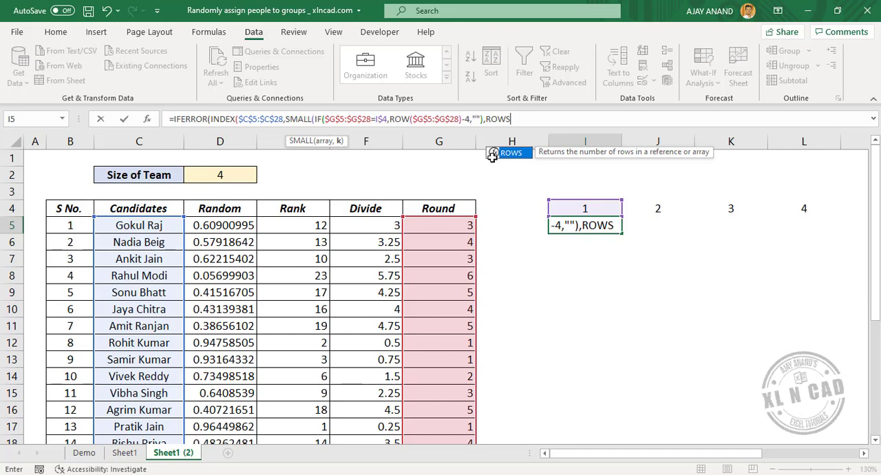
text(()
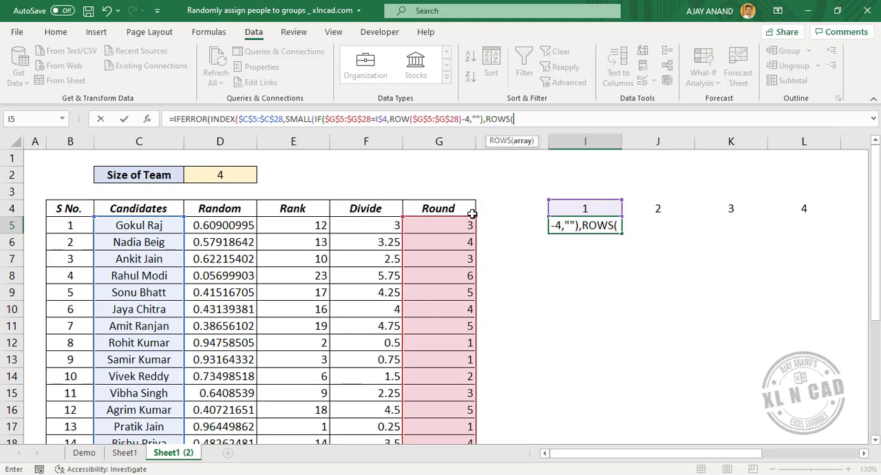
Step: Add ROWS($G$5:G5) as the k argument of SMALL, keeping only the first G5 reference absolute
click(454, 227)
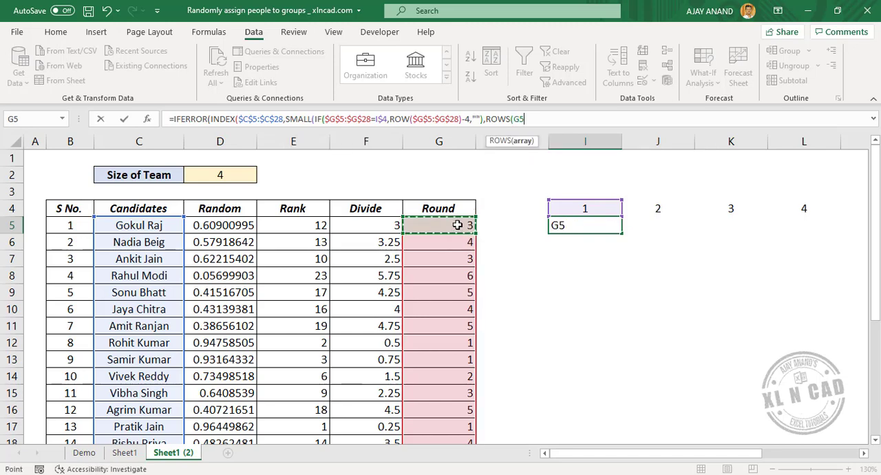
click(541, 118)
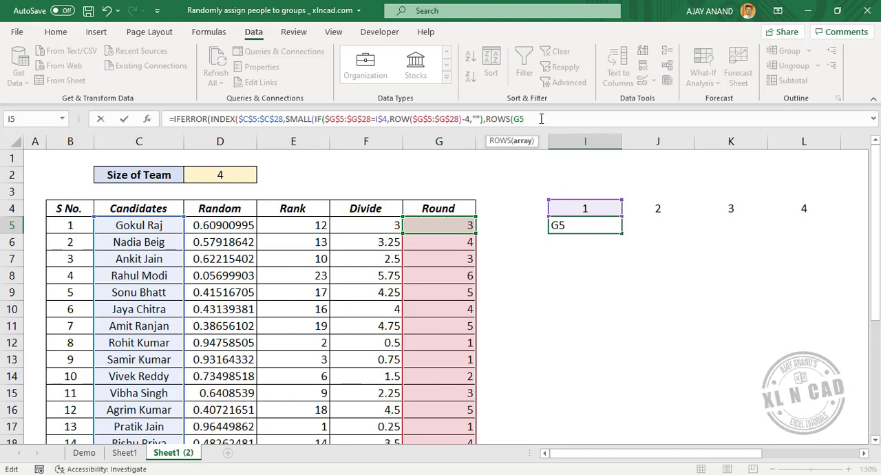
key(F4)
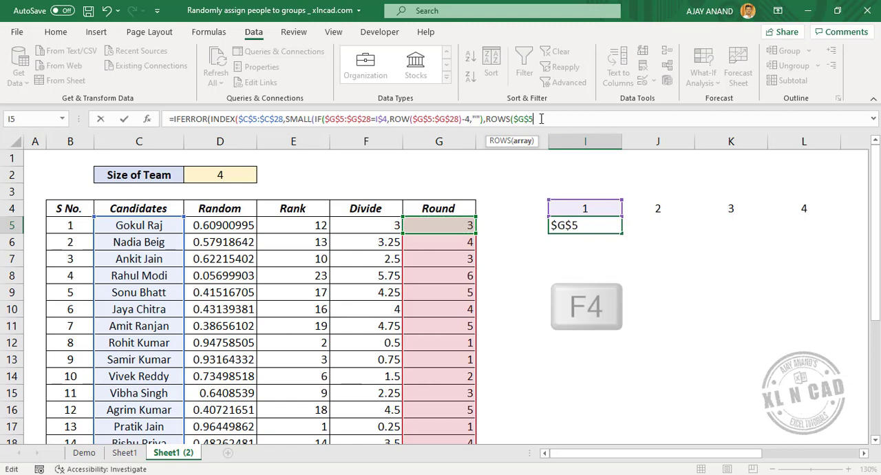
click(458, 225)
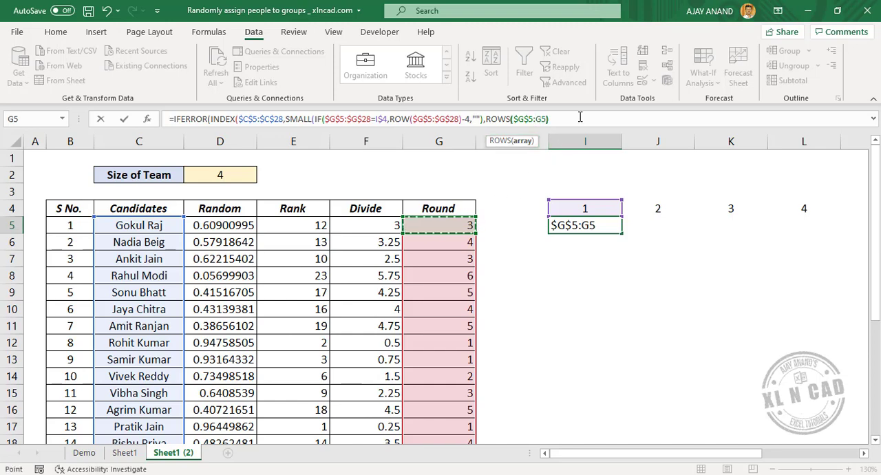
text())
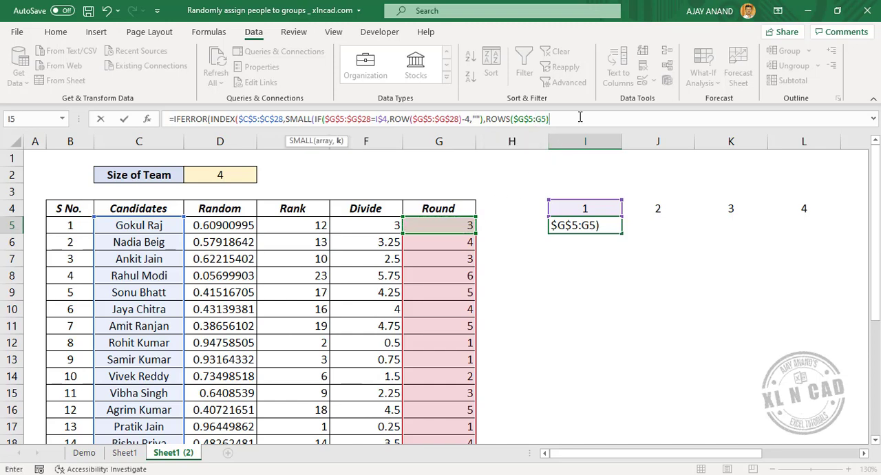
text()),)
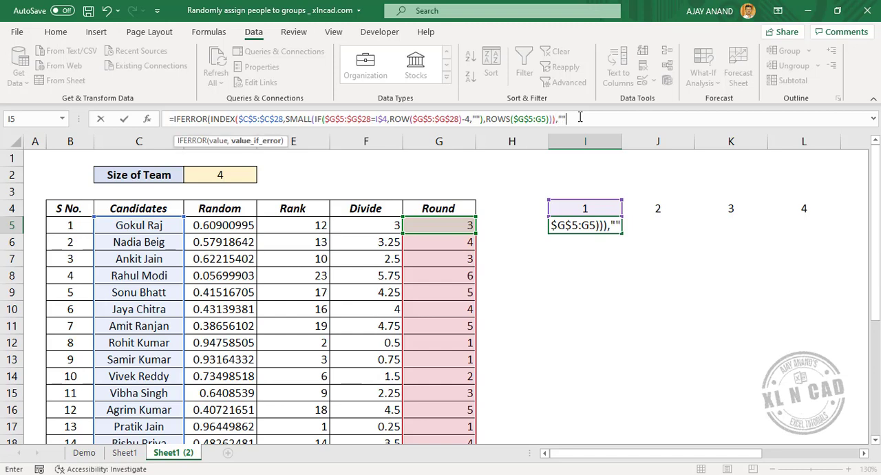
text(""))
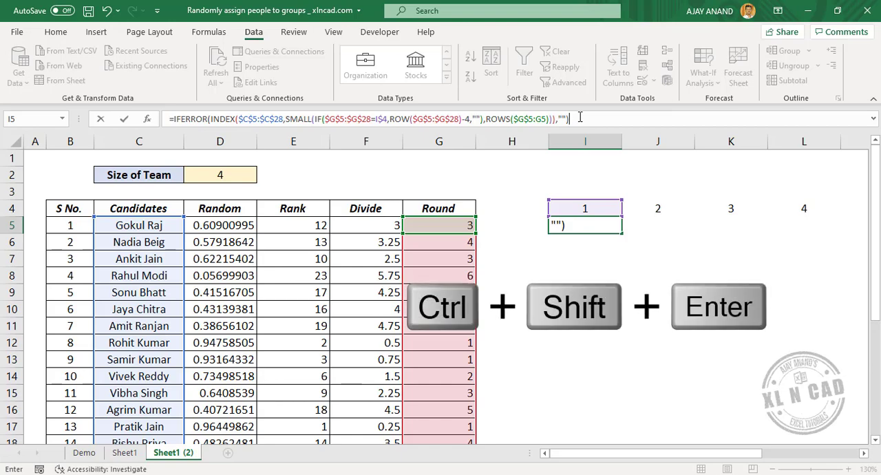
Step: Close SMALL and INDEX, give IFERROR an empty string "" as its error value, and enter I5 as an array formula
key(ctrl+shift+Return)
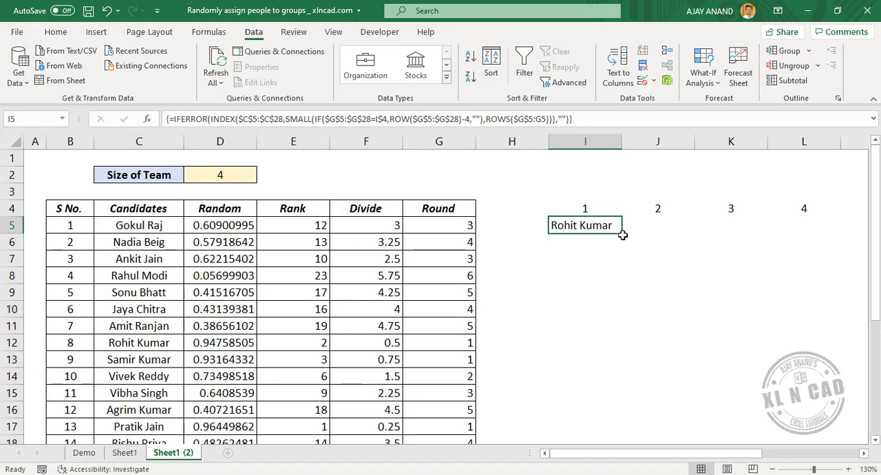
Step: Fill the I5 array formula across the numbered team columns and down to row 15
drag(623, 235, 769, 378)
drag(714, 456, 626, 456)
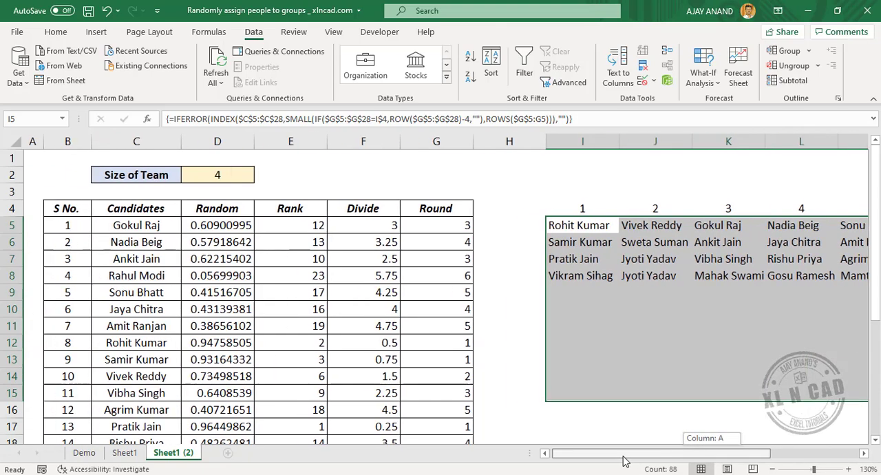
click(596, 340)
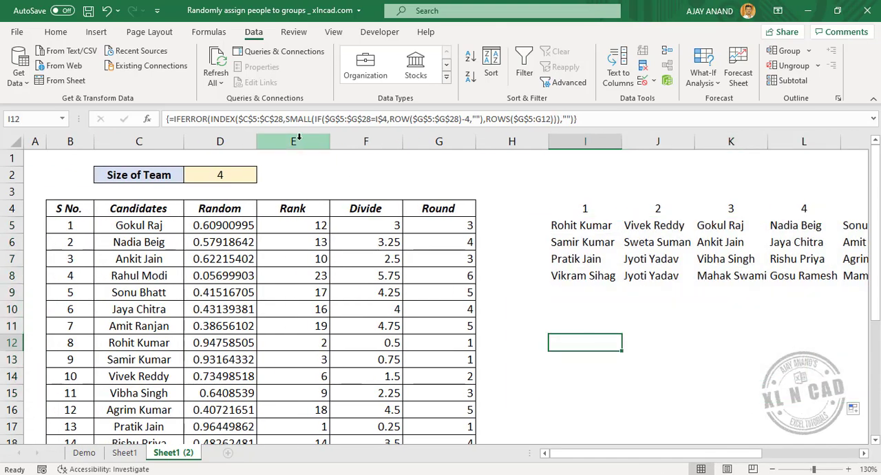
Step: Hide the helper columns E to G (Rank, Divide and Round)
drag(293, 141, 413, 139)
right_click(415, 142)
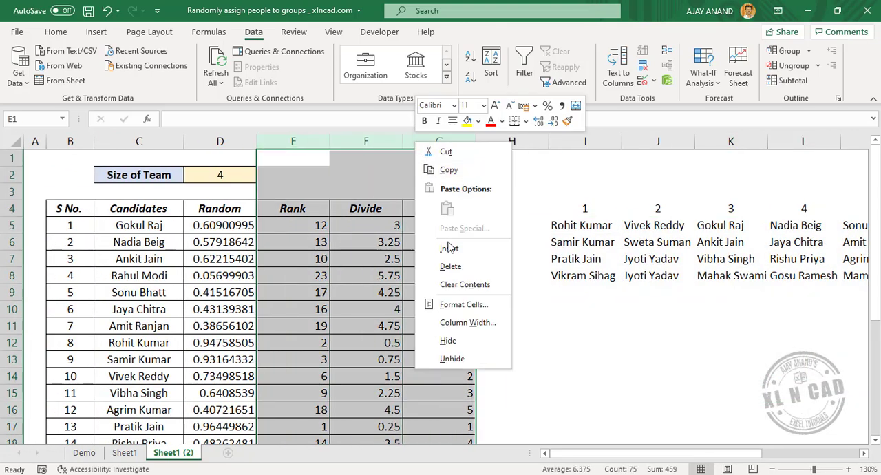
click(453, 341)
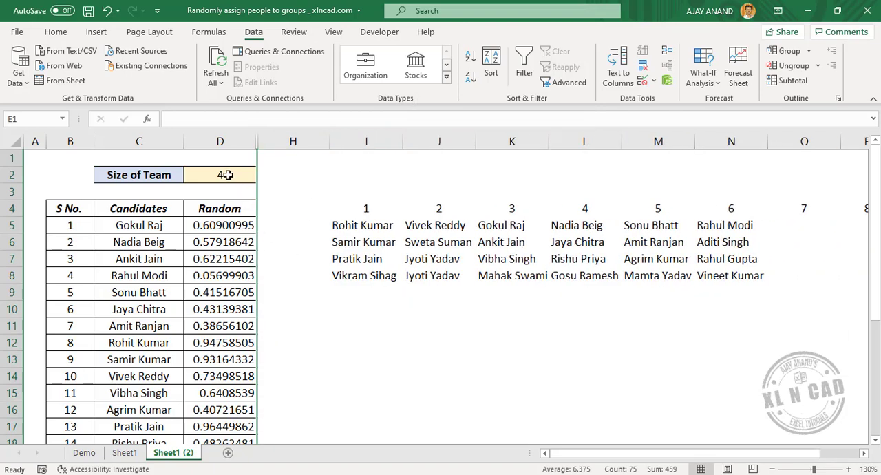
Step: Set the Size of Team in D2 to 8
click(226, 173)
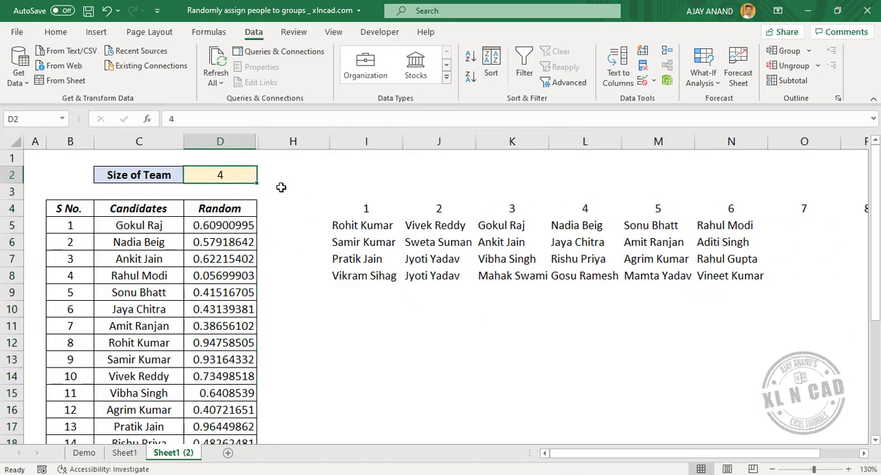
text(8)
key(Return)
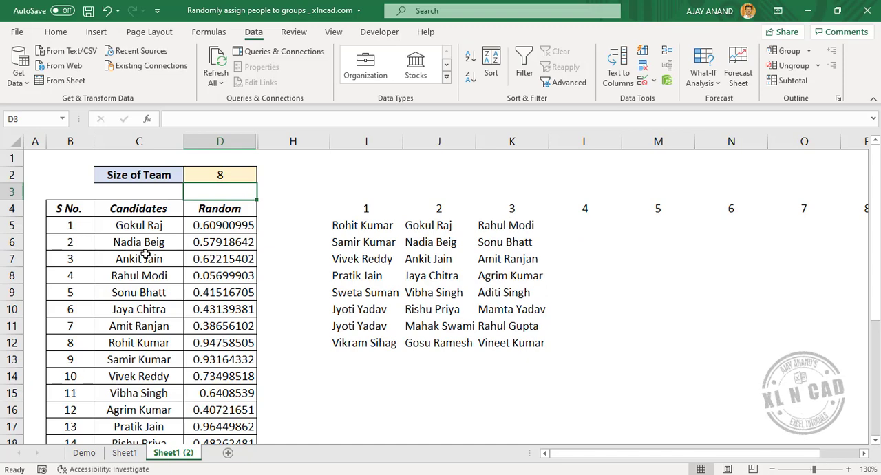
Step: Replace the fixed number in D5 with =RAND() and fill it down the Random column
click(224, 228)
click(245, 119)
drag(244, 119, 170, 119)
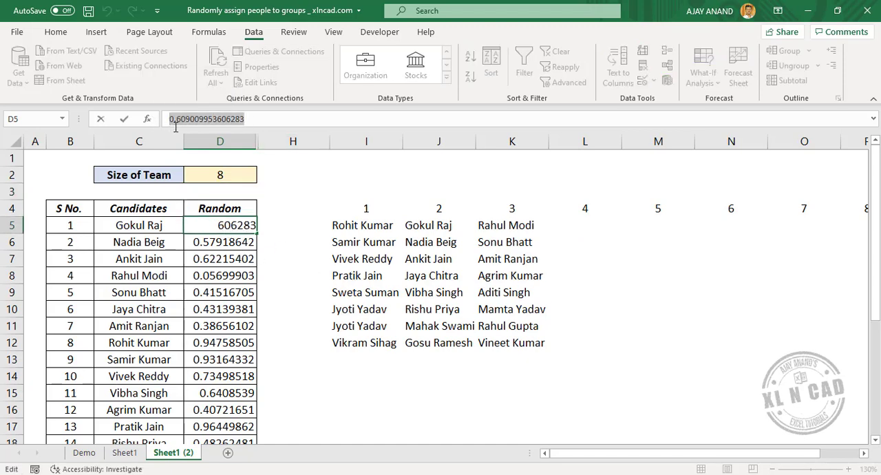
text(=RAND())
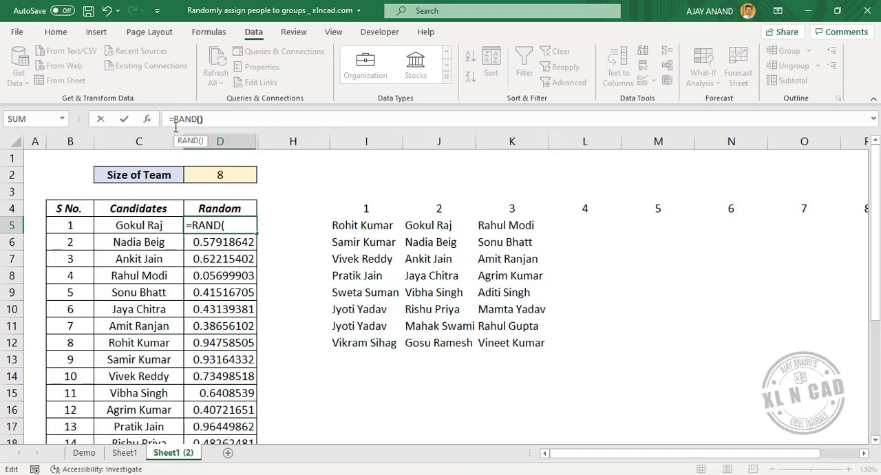
key(Return)
click(245, 224)
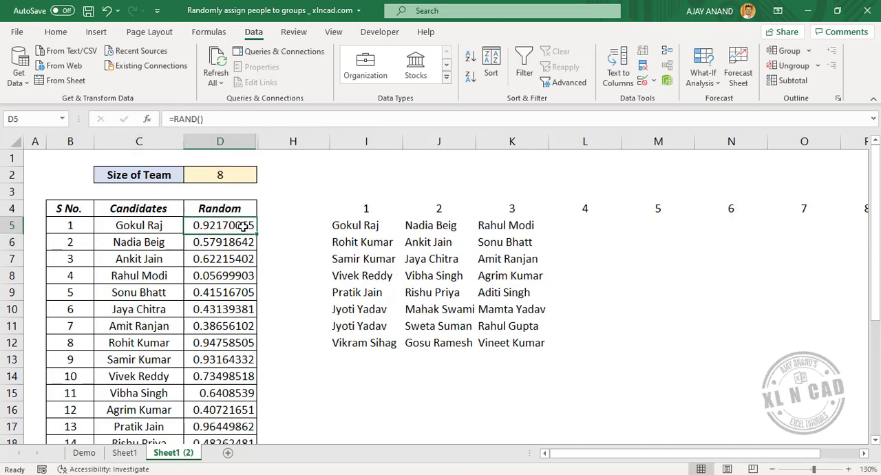
double_click(255, 232)
Step: Convert the RAND formulas in the Random column to fixed values in place and select I5
key(ctrl+c)
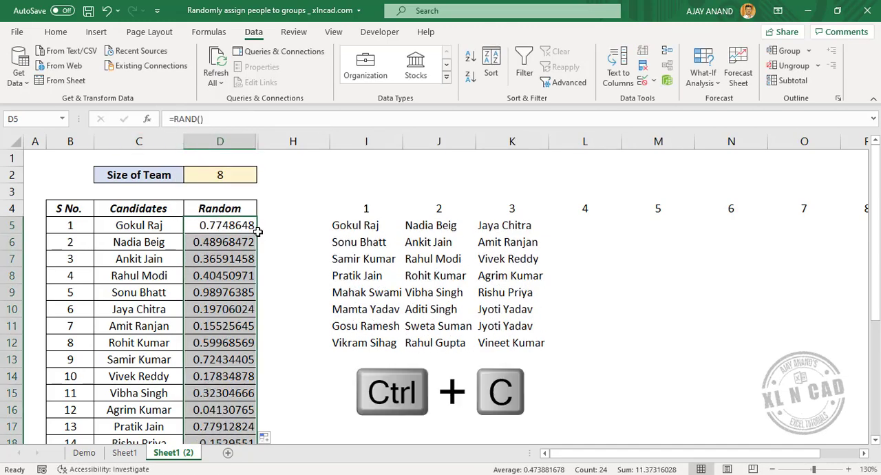
right_click(237, 226)
click(288, 184)
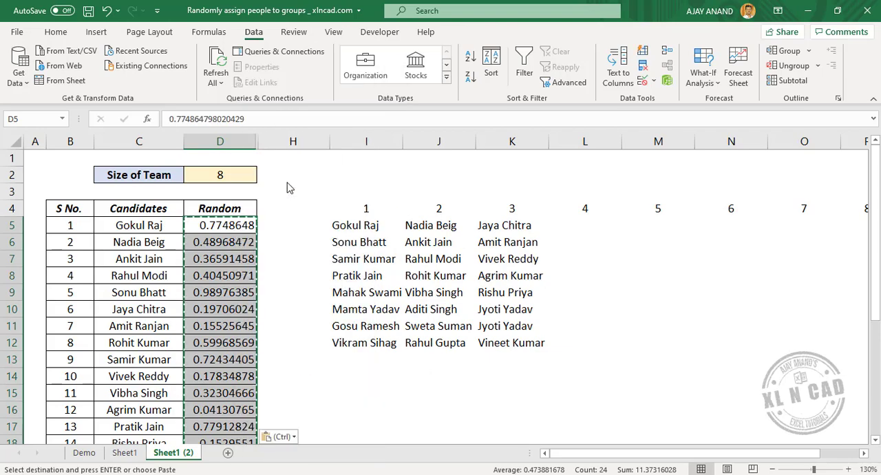
click(341, 225)
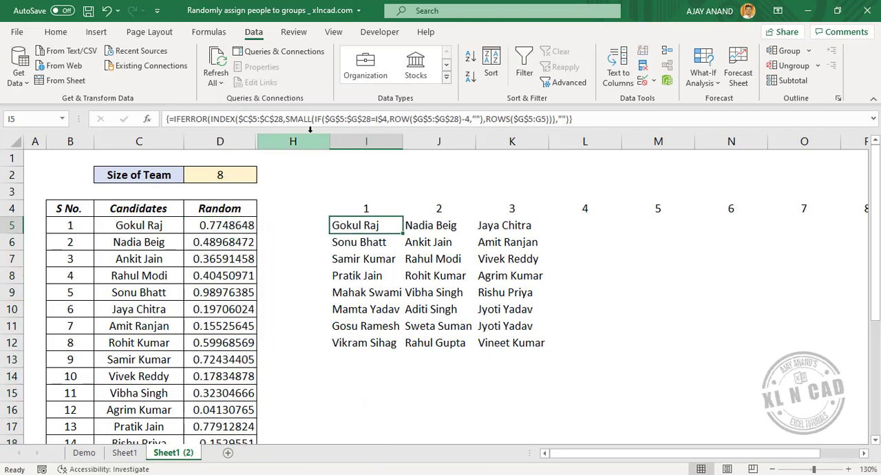